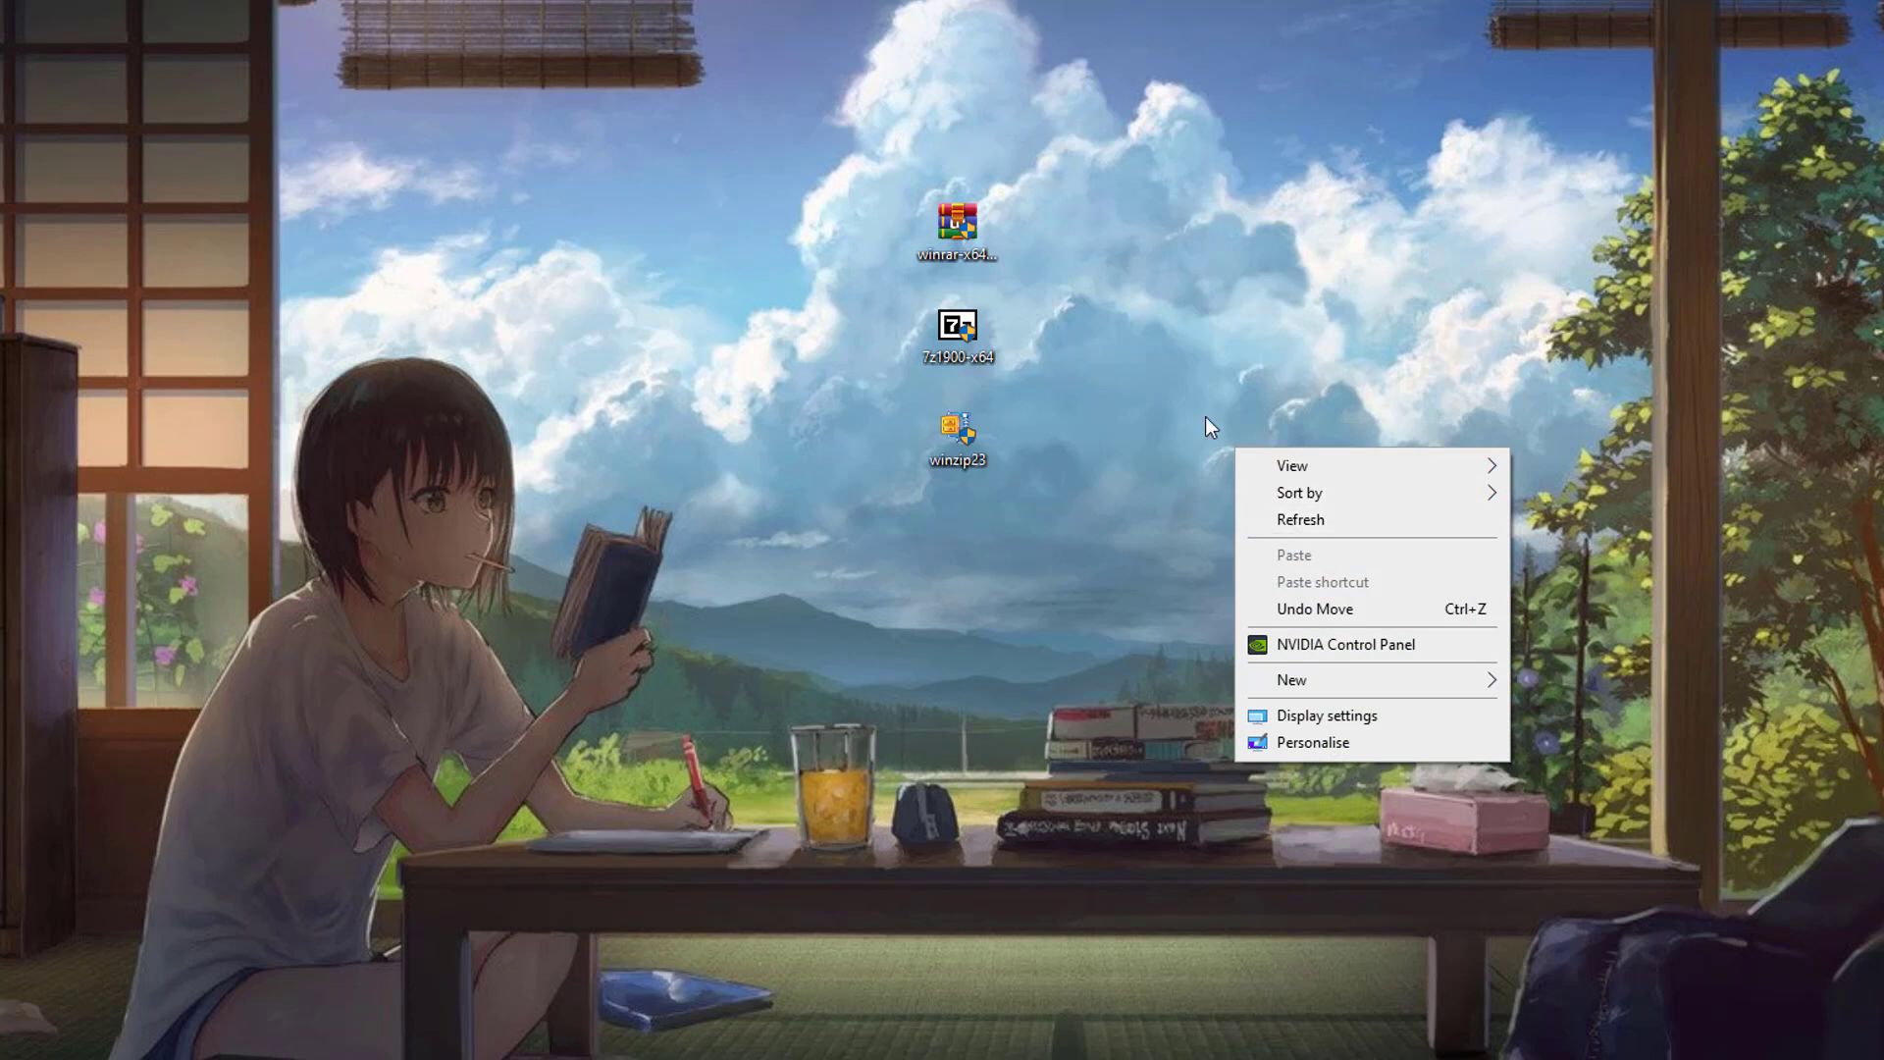
# Step: Install 7-Zip 19.00 (x64) by running the 7z1900-x64 installer as administrator, and close the finished setup
pyautogui.click(1140, 359)
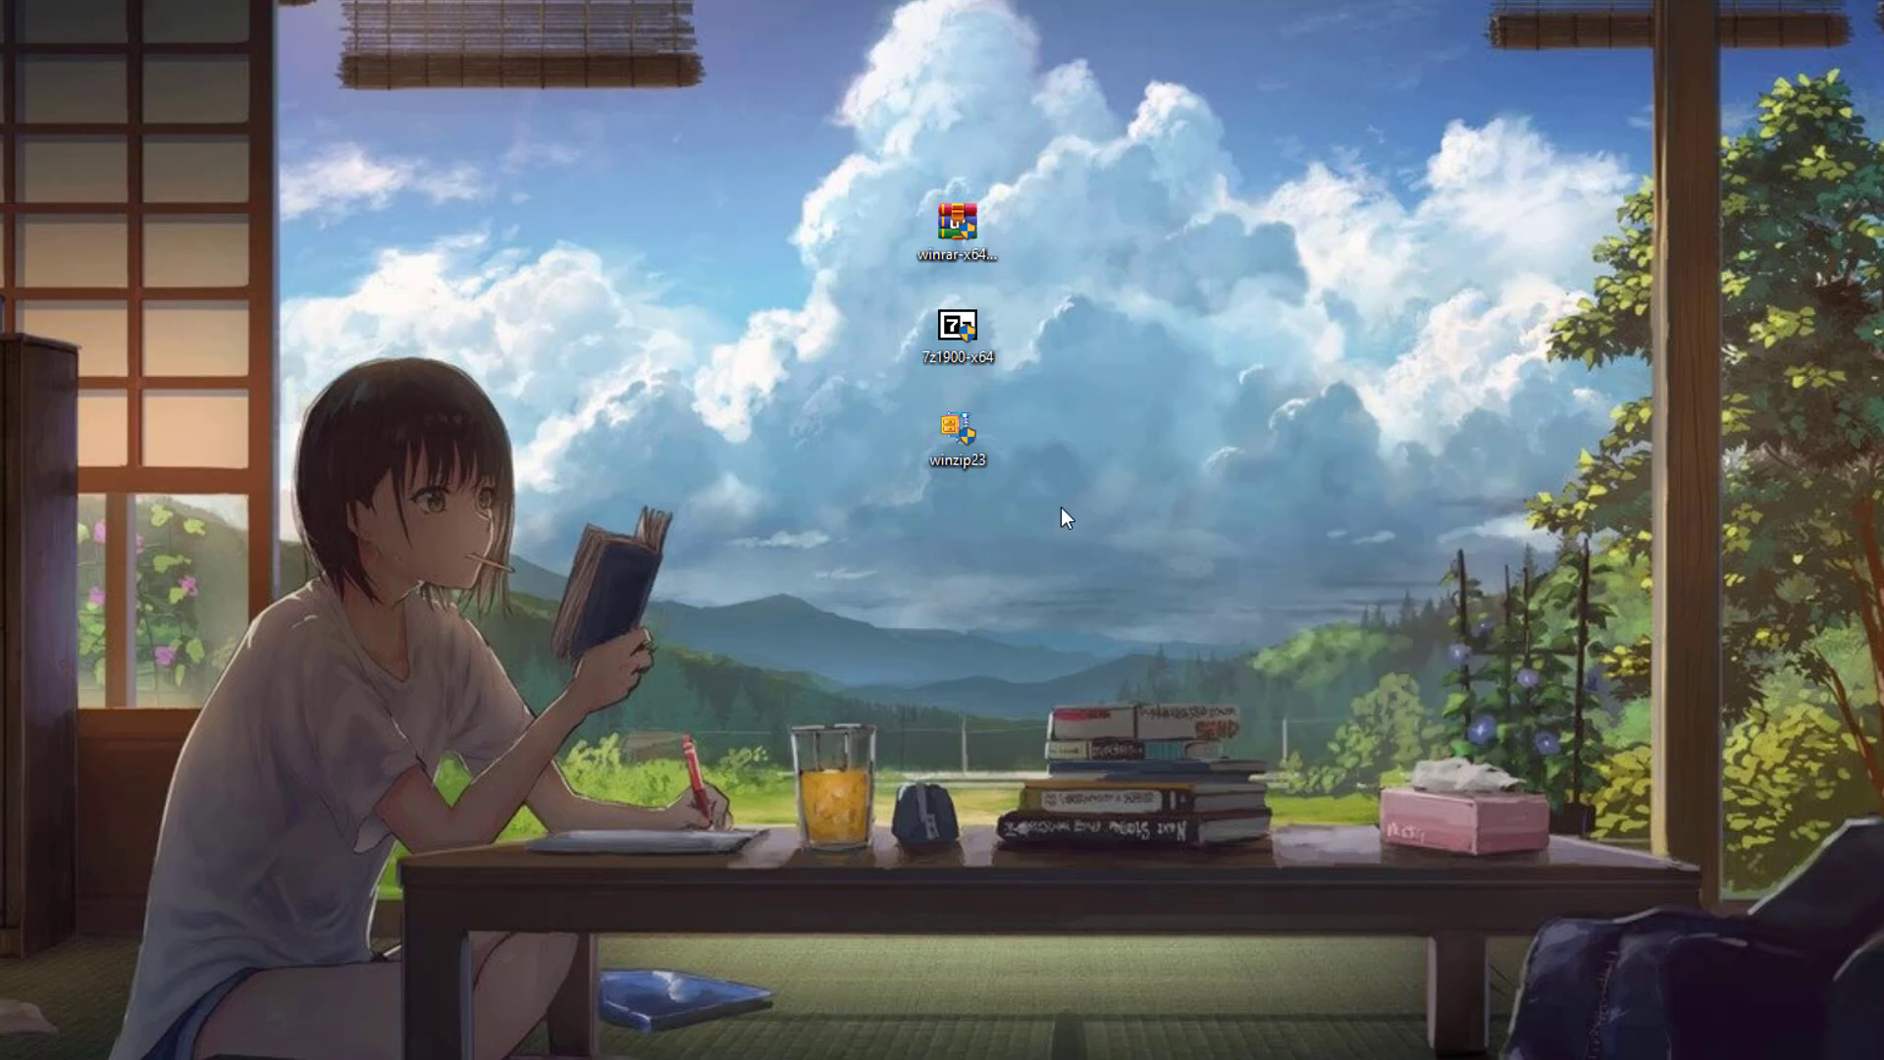
pyautogui.rightClick(948, 335)
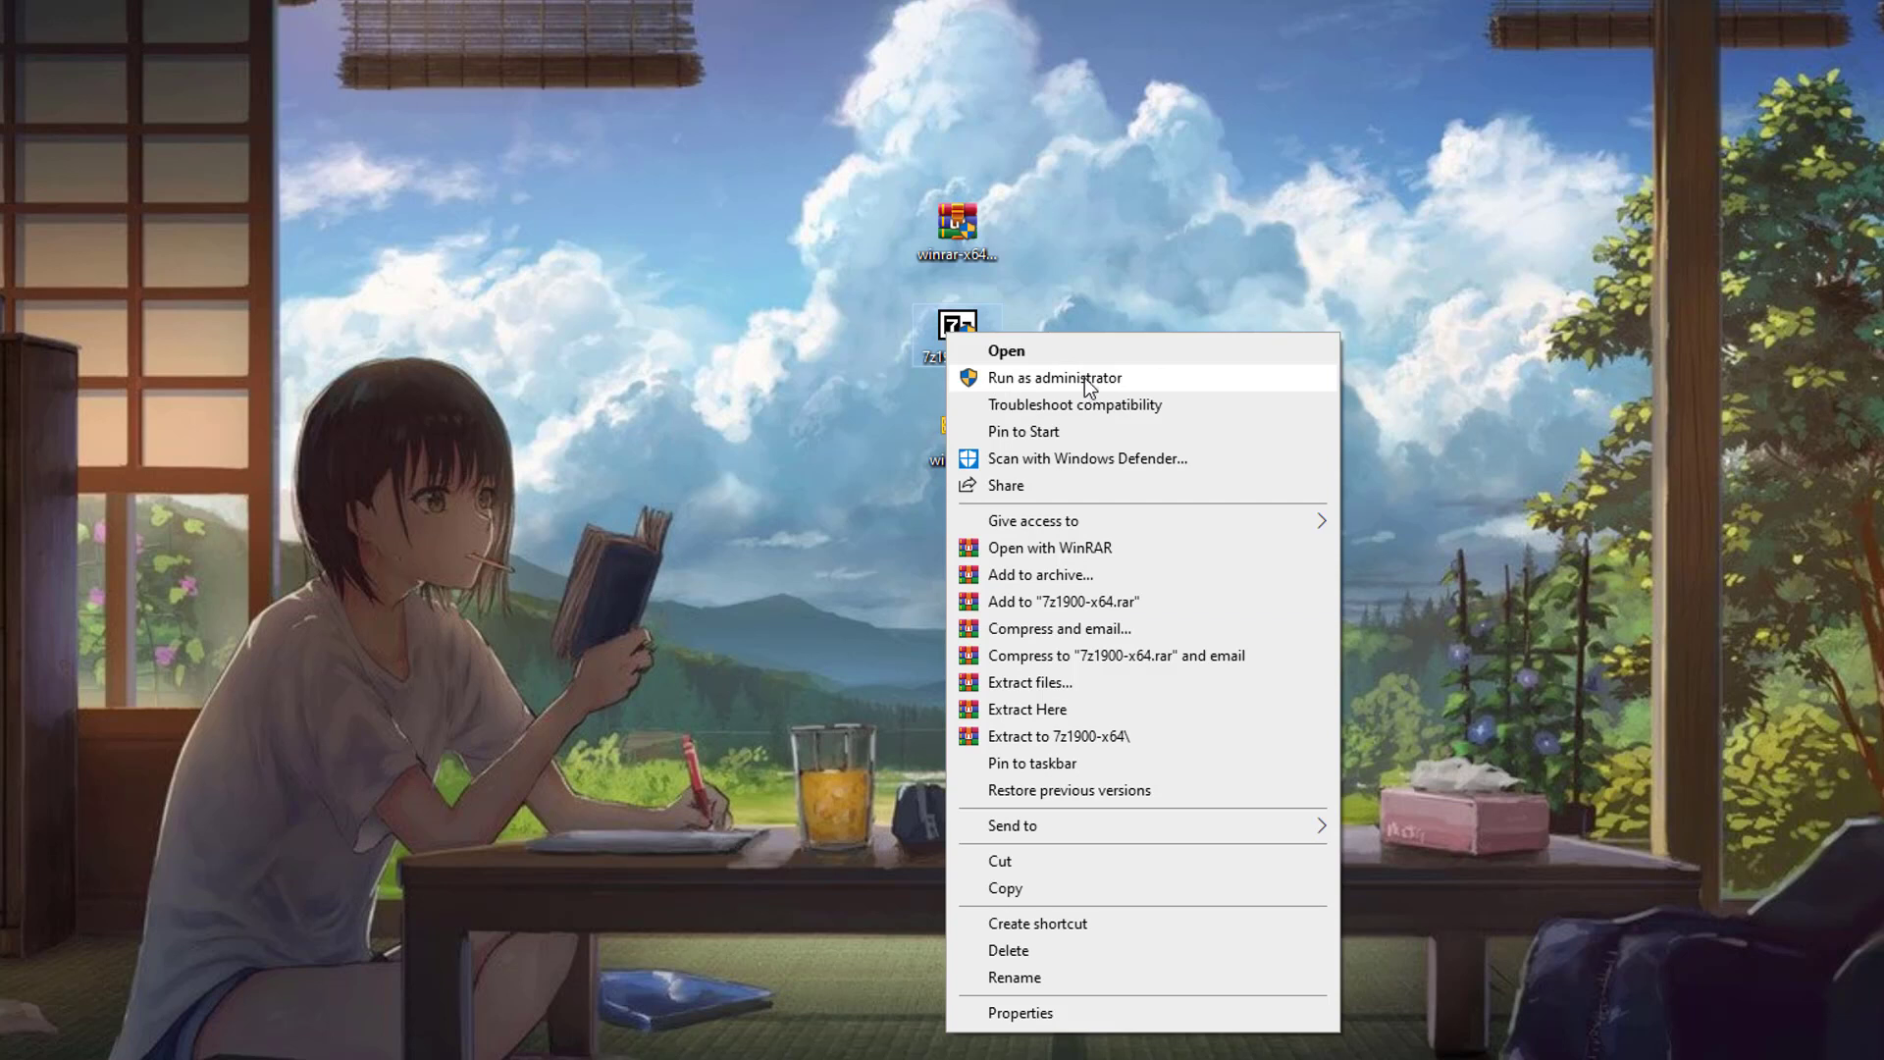
pyautogui.click(1083, 378)
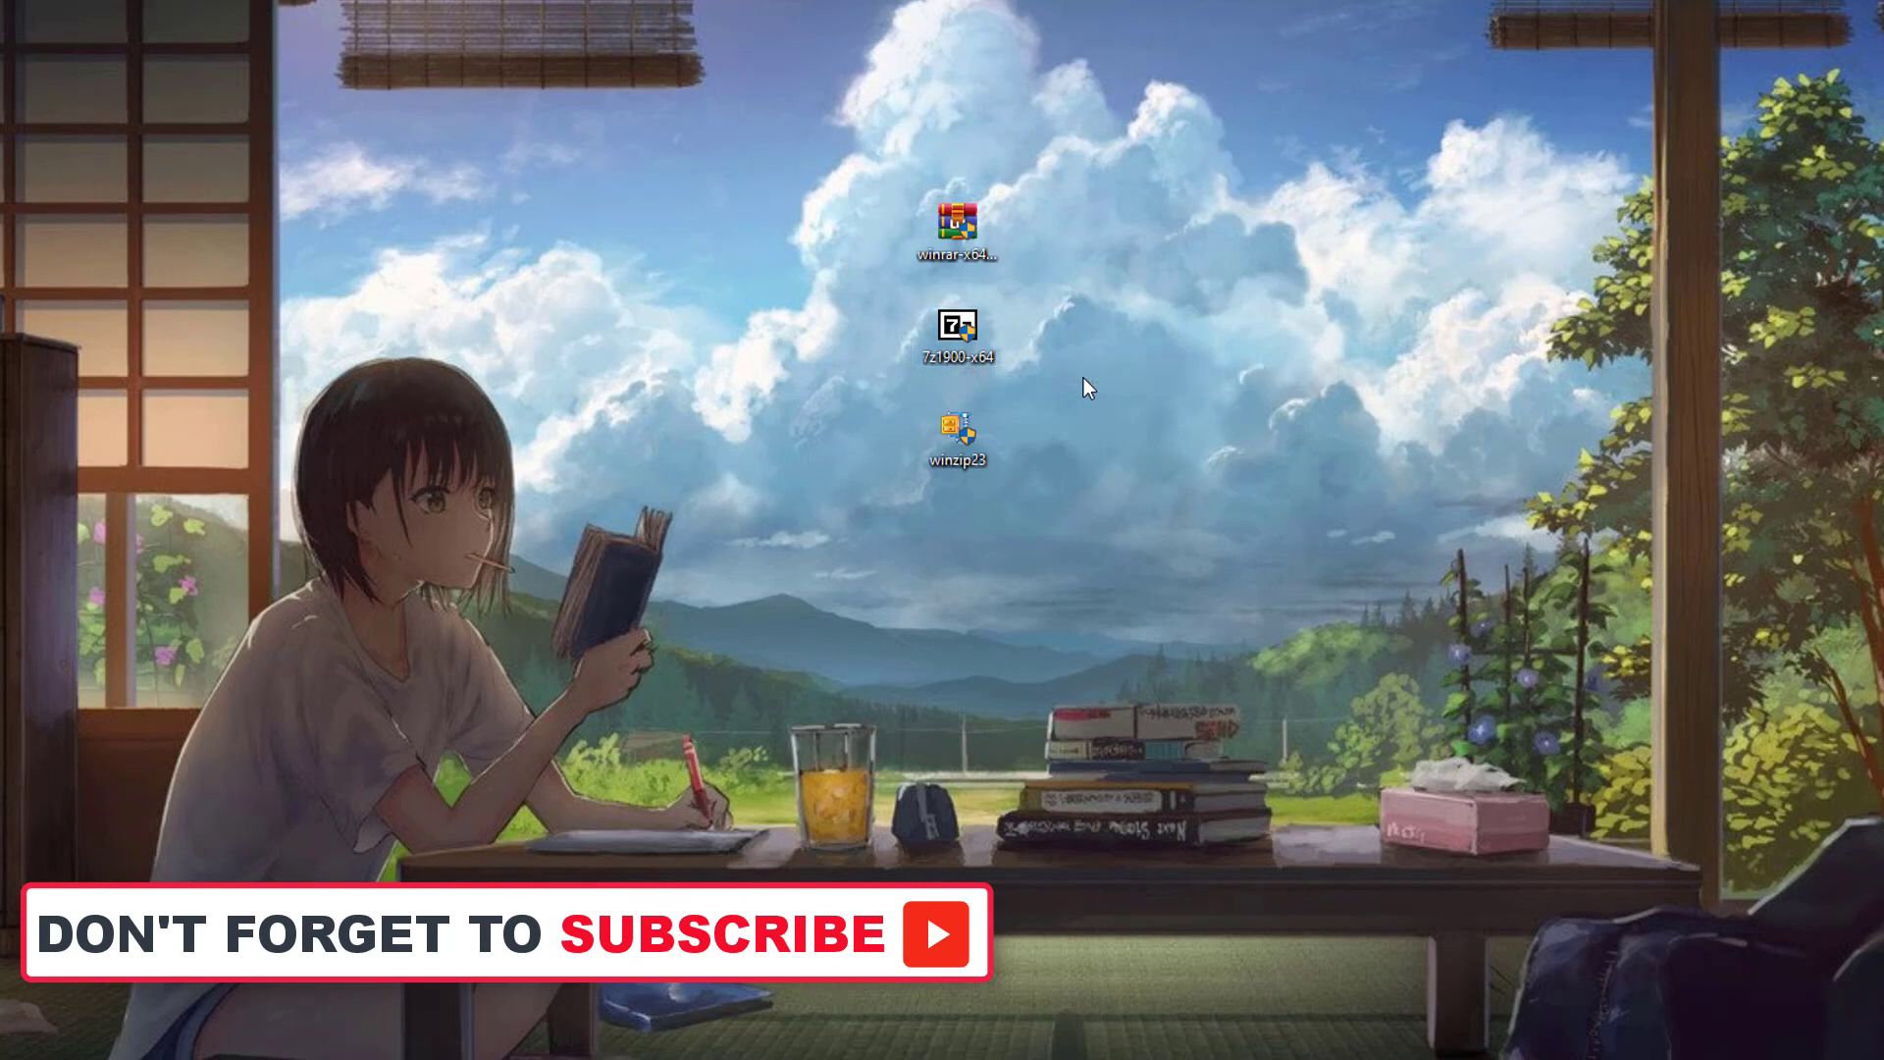
pyautogui.click(938, 612)
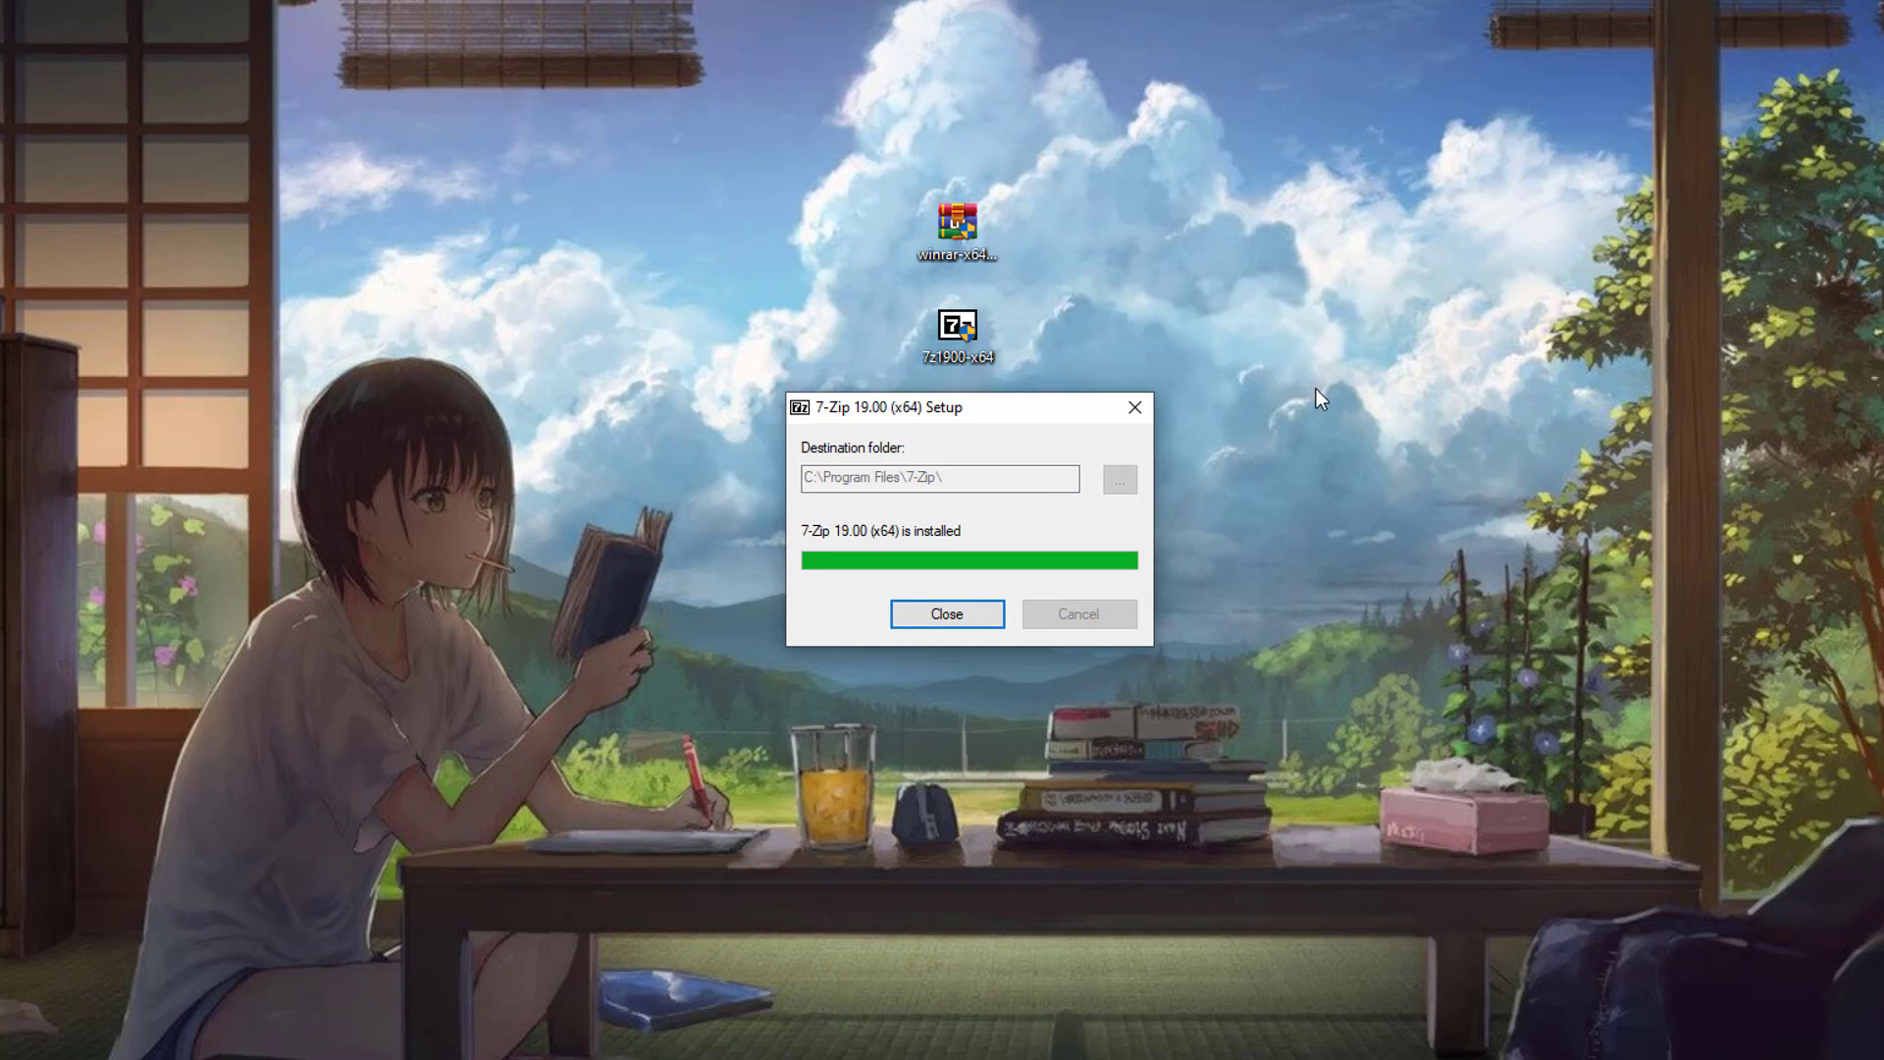
pyautogui.rightClick(1387, 436)
pyautogui.rightClick(1429, 498)
pyautogui.click(1494, 571)
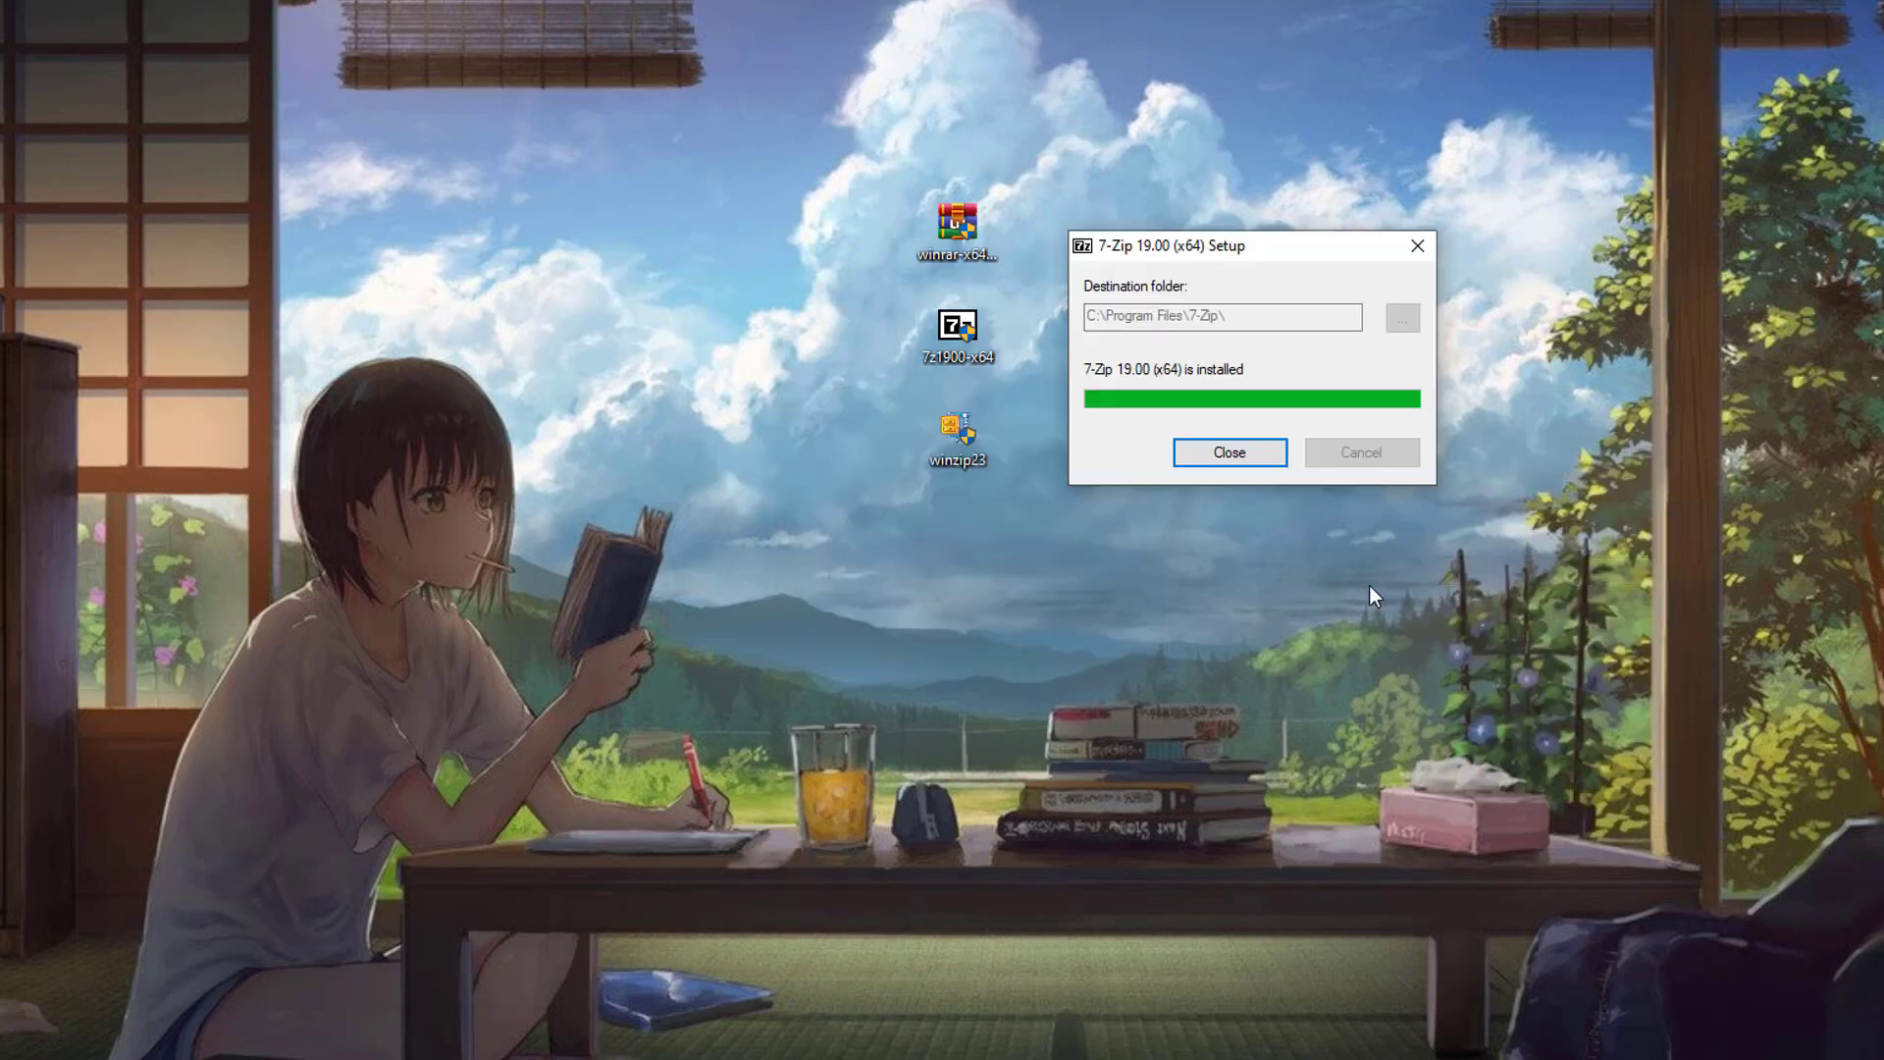
pyautogui.click(1230, 453)
# Step: Place the winzip23 icon beside the WinRAR installer icon and open WinZip setup, closing it at the welcome page
pyautogui.rightClick(1221, 551)
pyautogui.click(1062, 514)
pyautogui.click(964, 444)
pyautogui.moveTo(957, 432); pyautogui.dragTo(1157, 228)
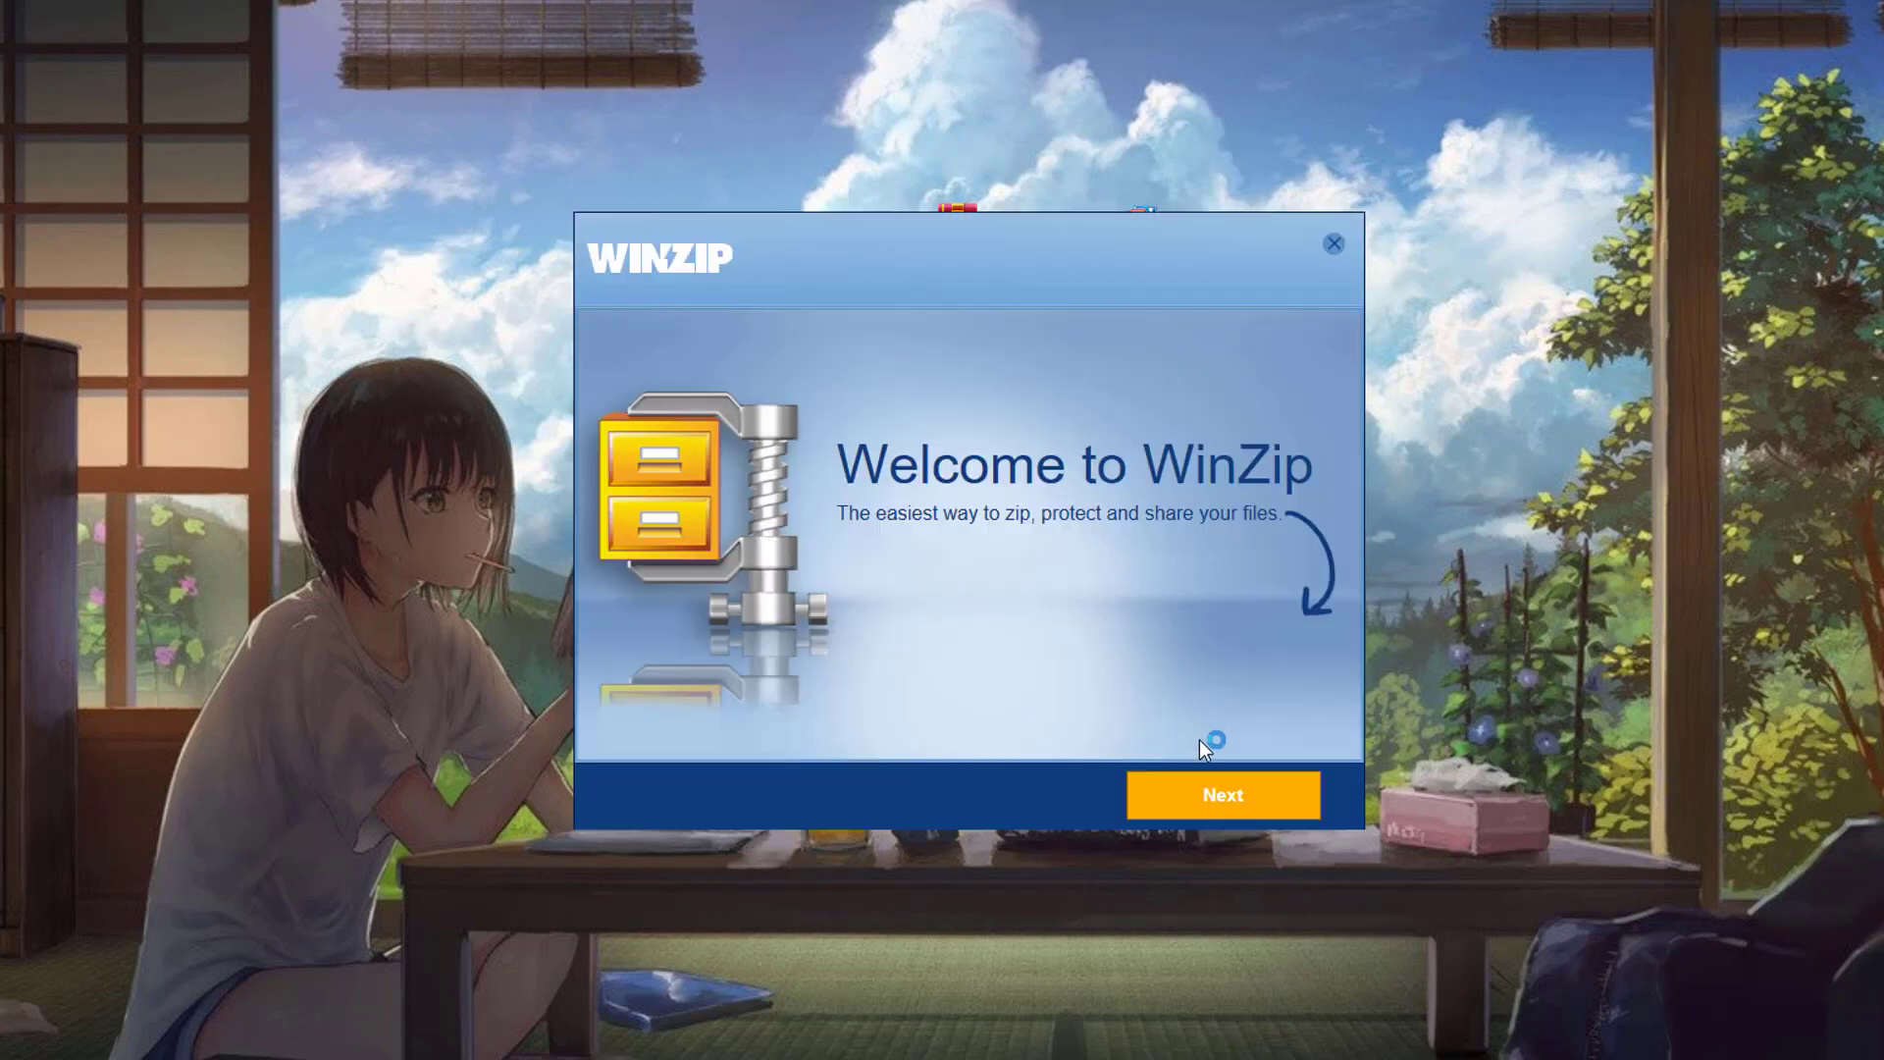
pyautogui.moveTo(1031, 227); pyautogui.dragTo(526, 179)
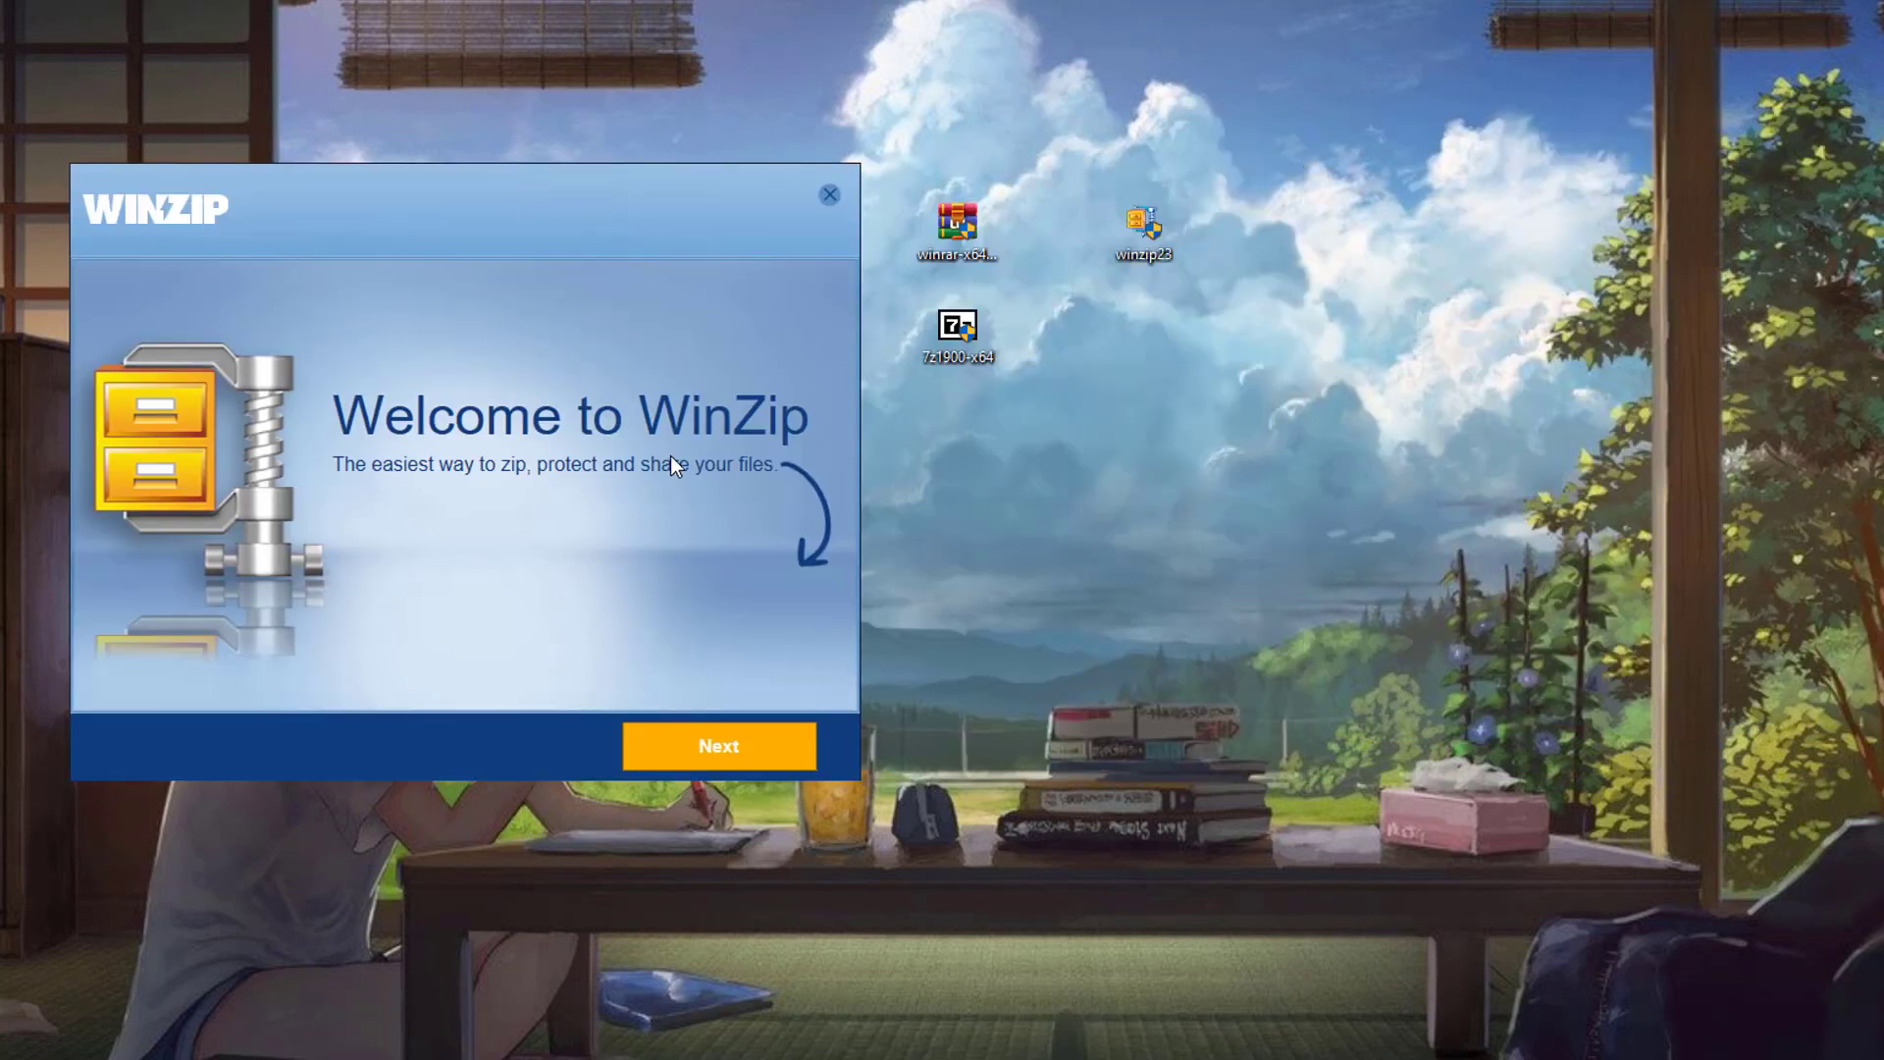
pyautogui.click(829, 193)
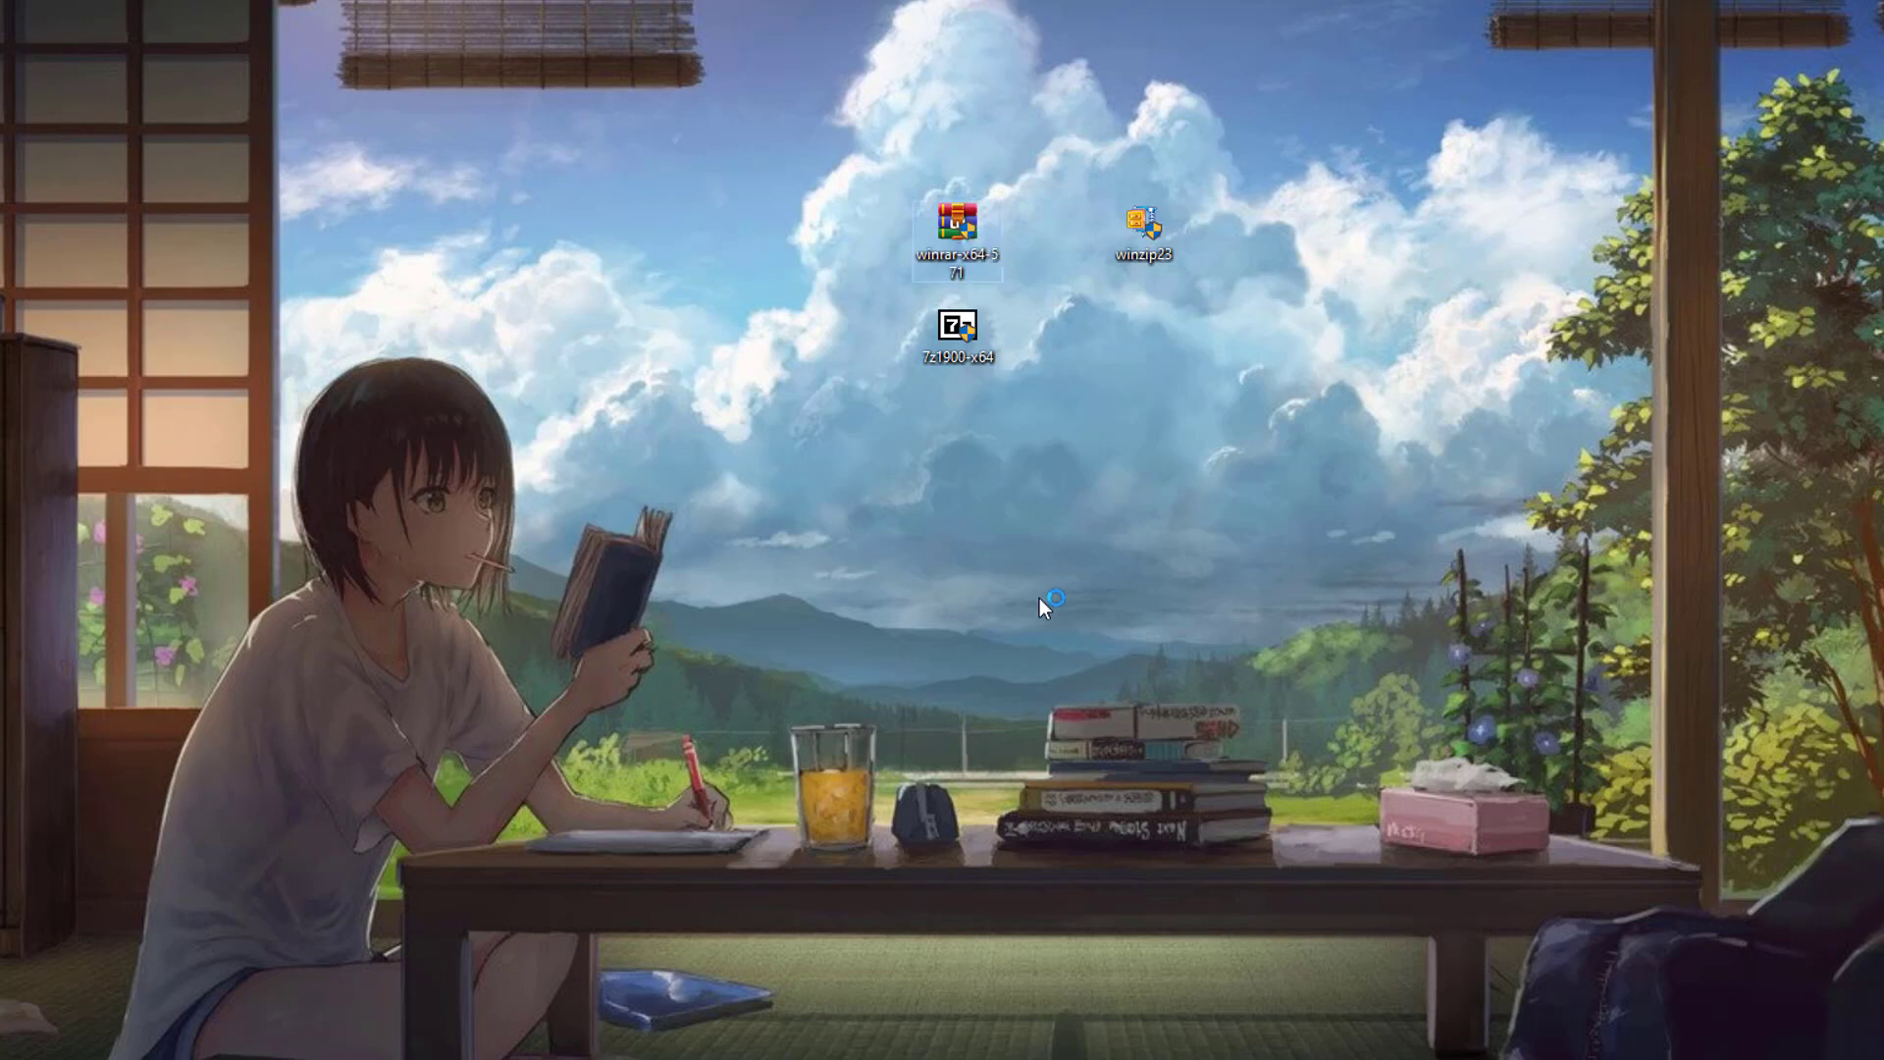
# Step: Move the WinRAR installer icon to the opposite side of the 7z1900-x64 icon from winzip23 and refresh the desktop
pyautogui.moveTo(997, 250); pyautogui.dragTo(713, 253)
pyautogui.rightClick(857, 550)
pyautogui.click(922, 628)
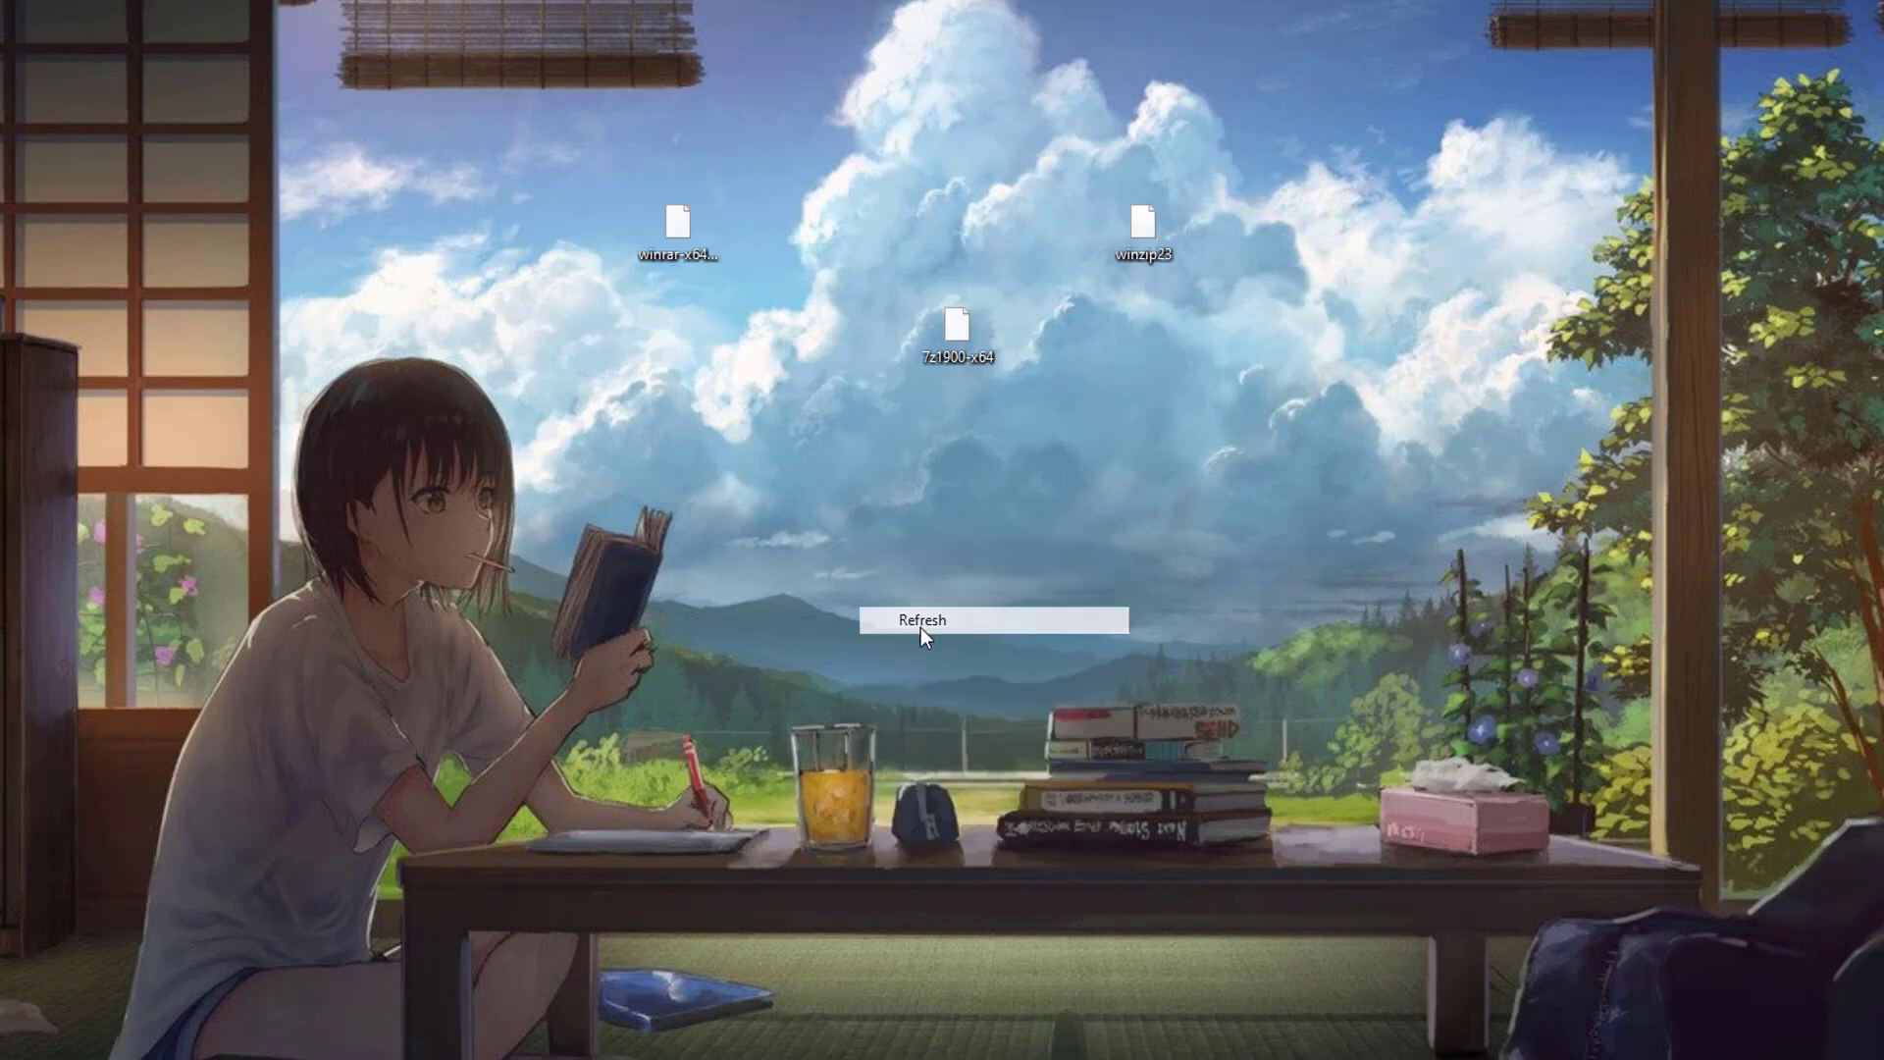
# Step: Install WinRAR from its desktop installer, keeping the default file associations and shell integration options, and finish the setup
pyautogui.doubleClick(683, 246)
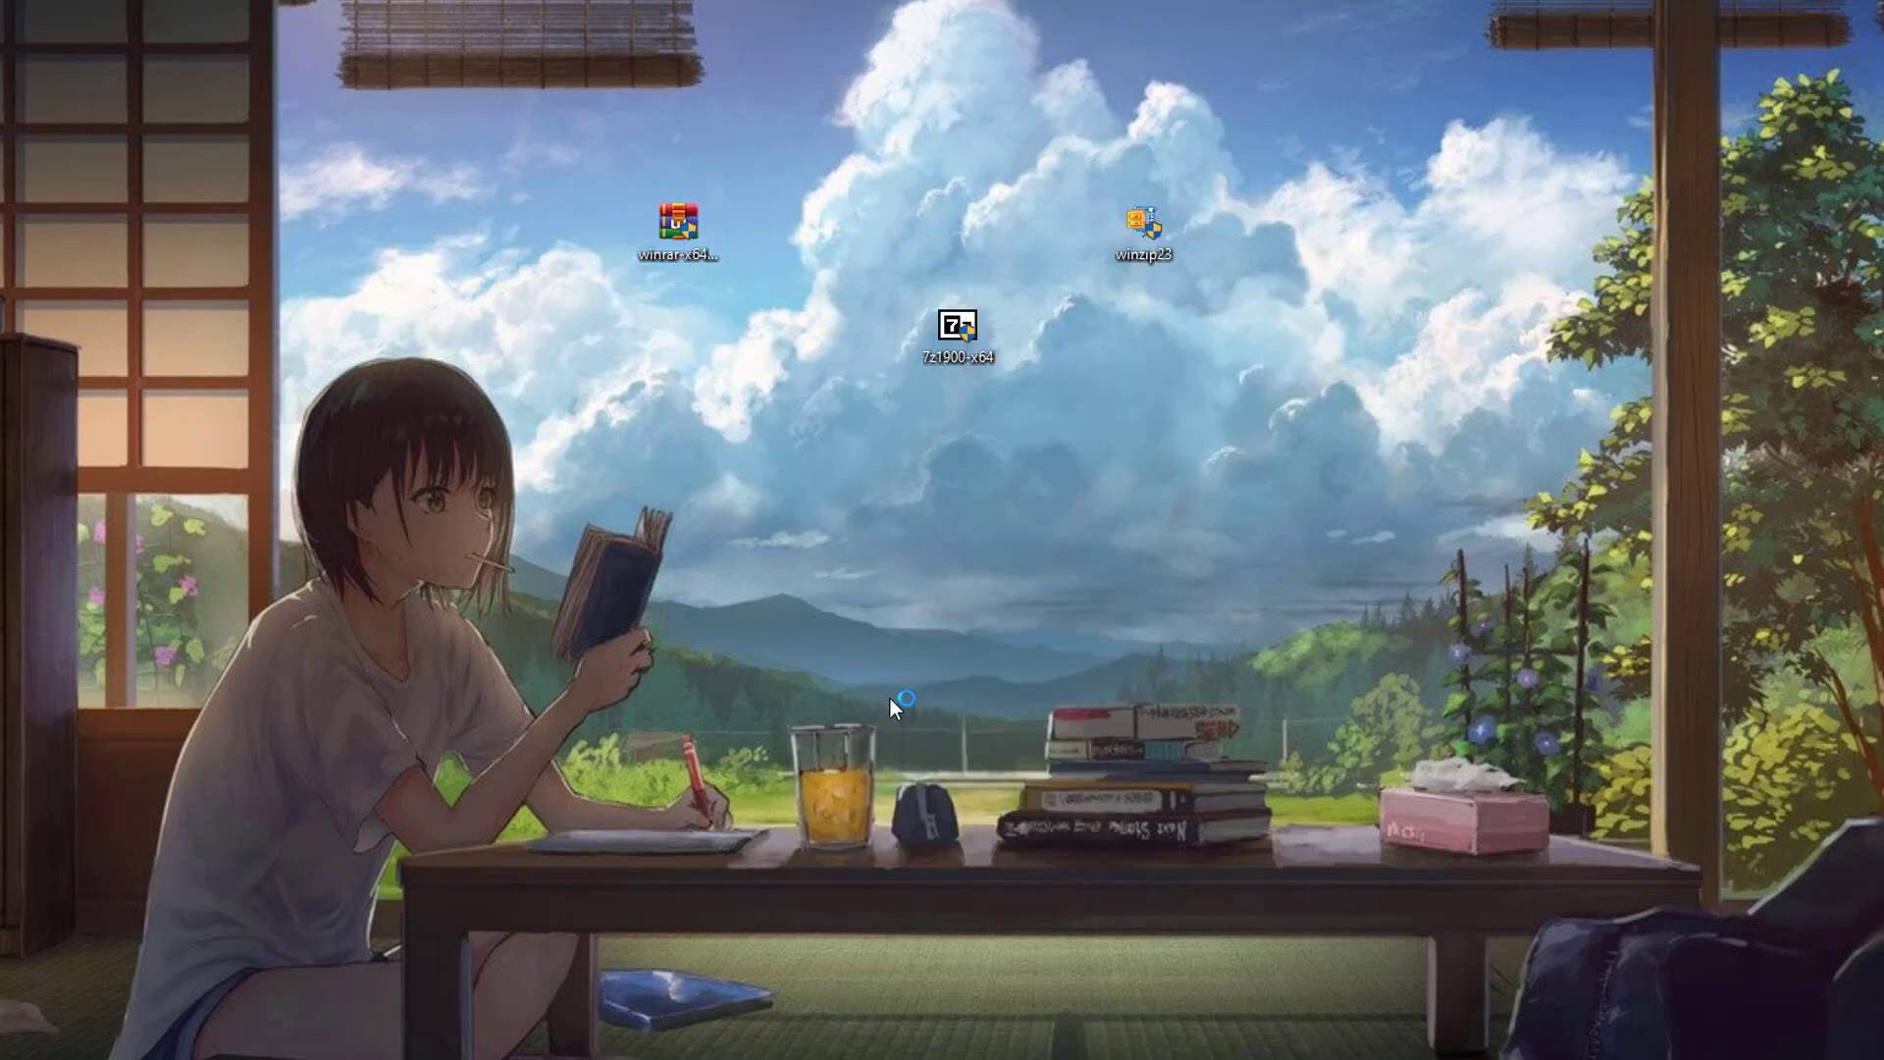
pyautogui.click(919, 773)
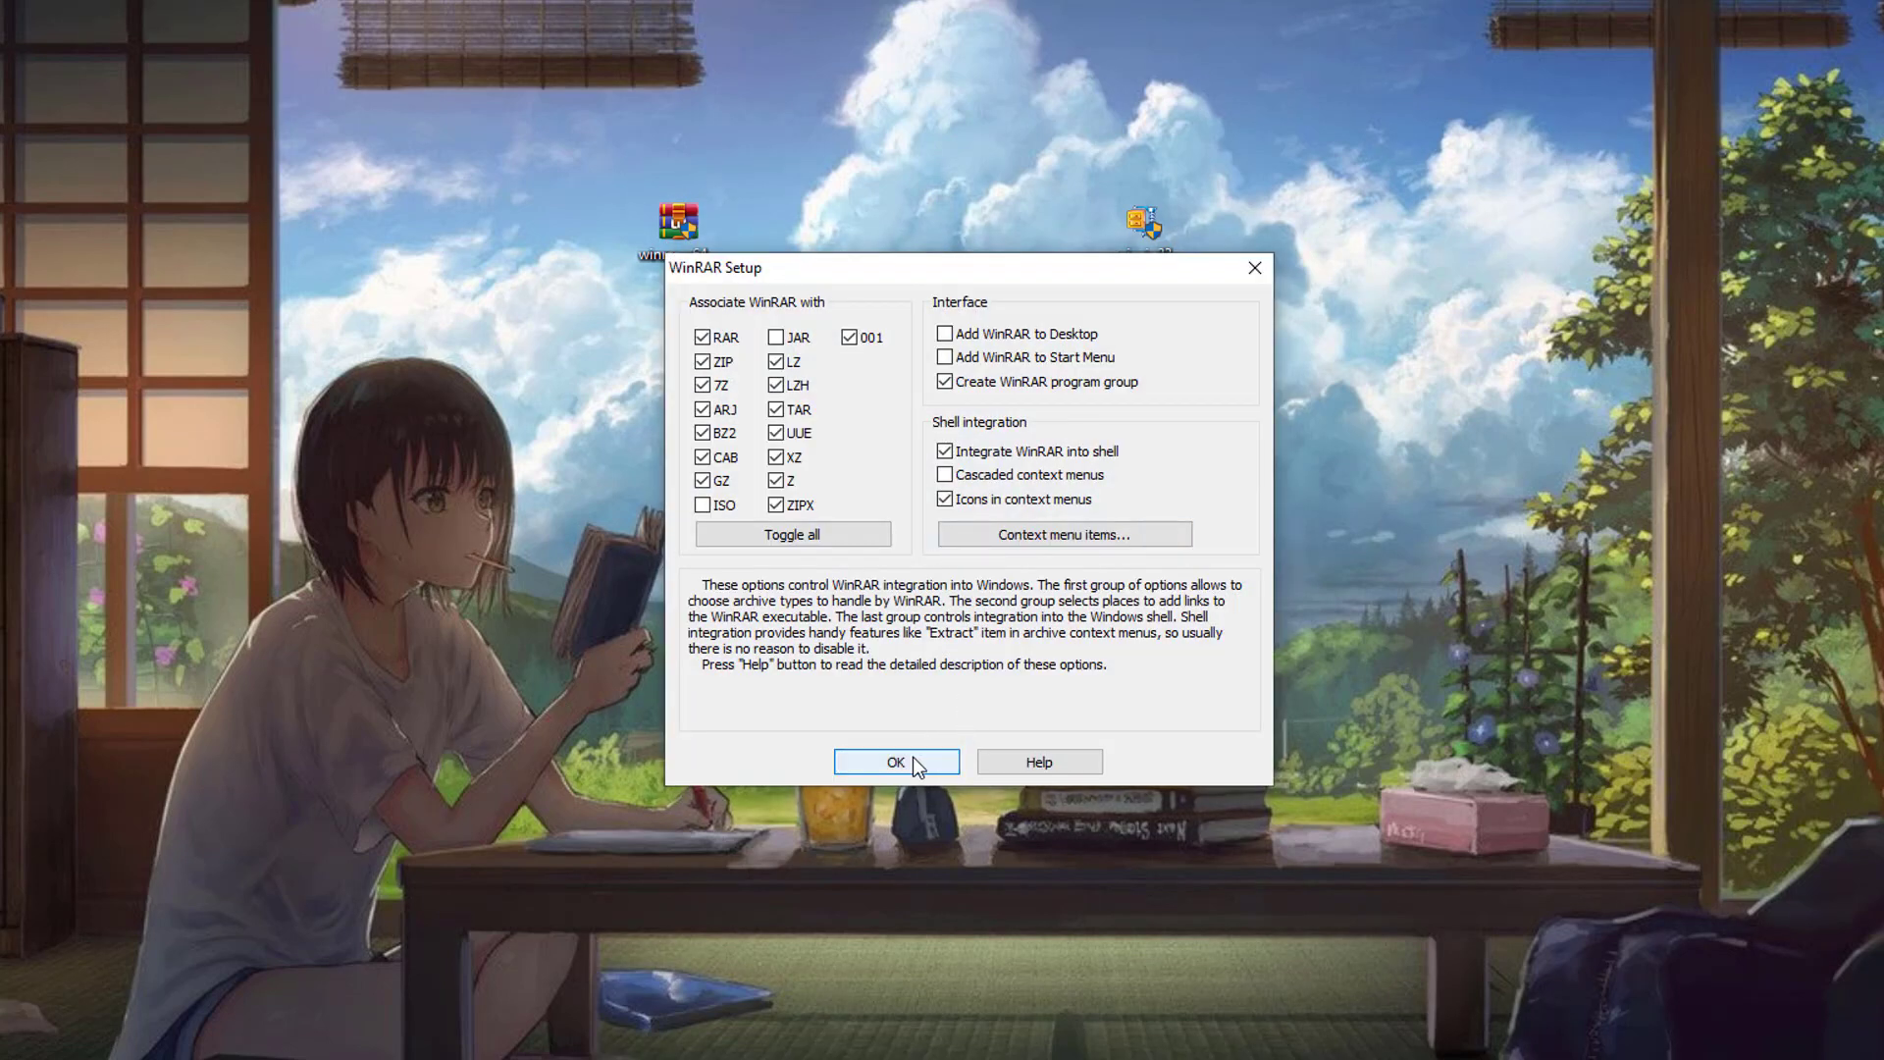
pyautogui.click(913, 756)
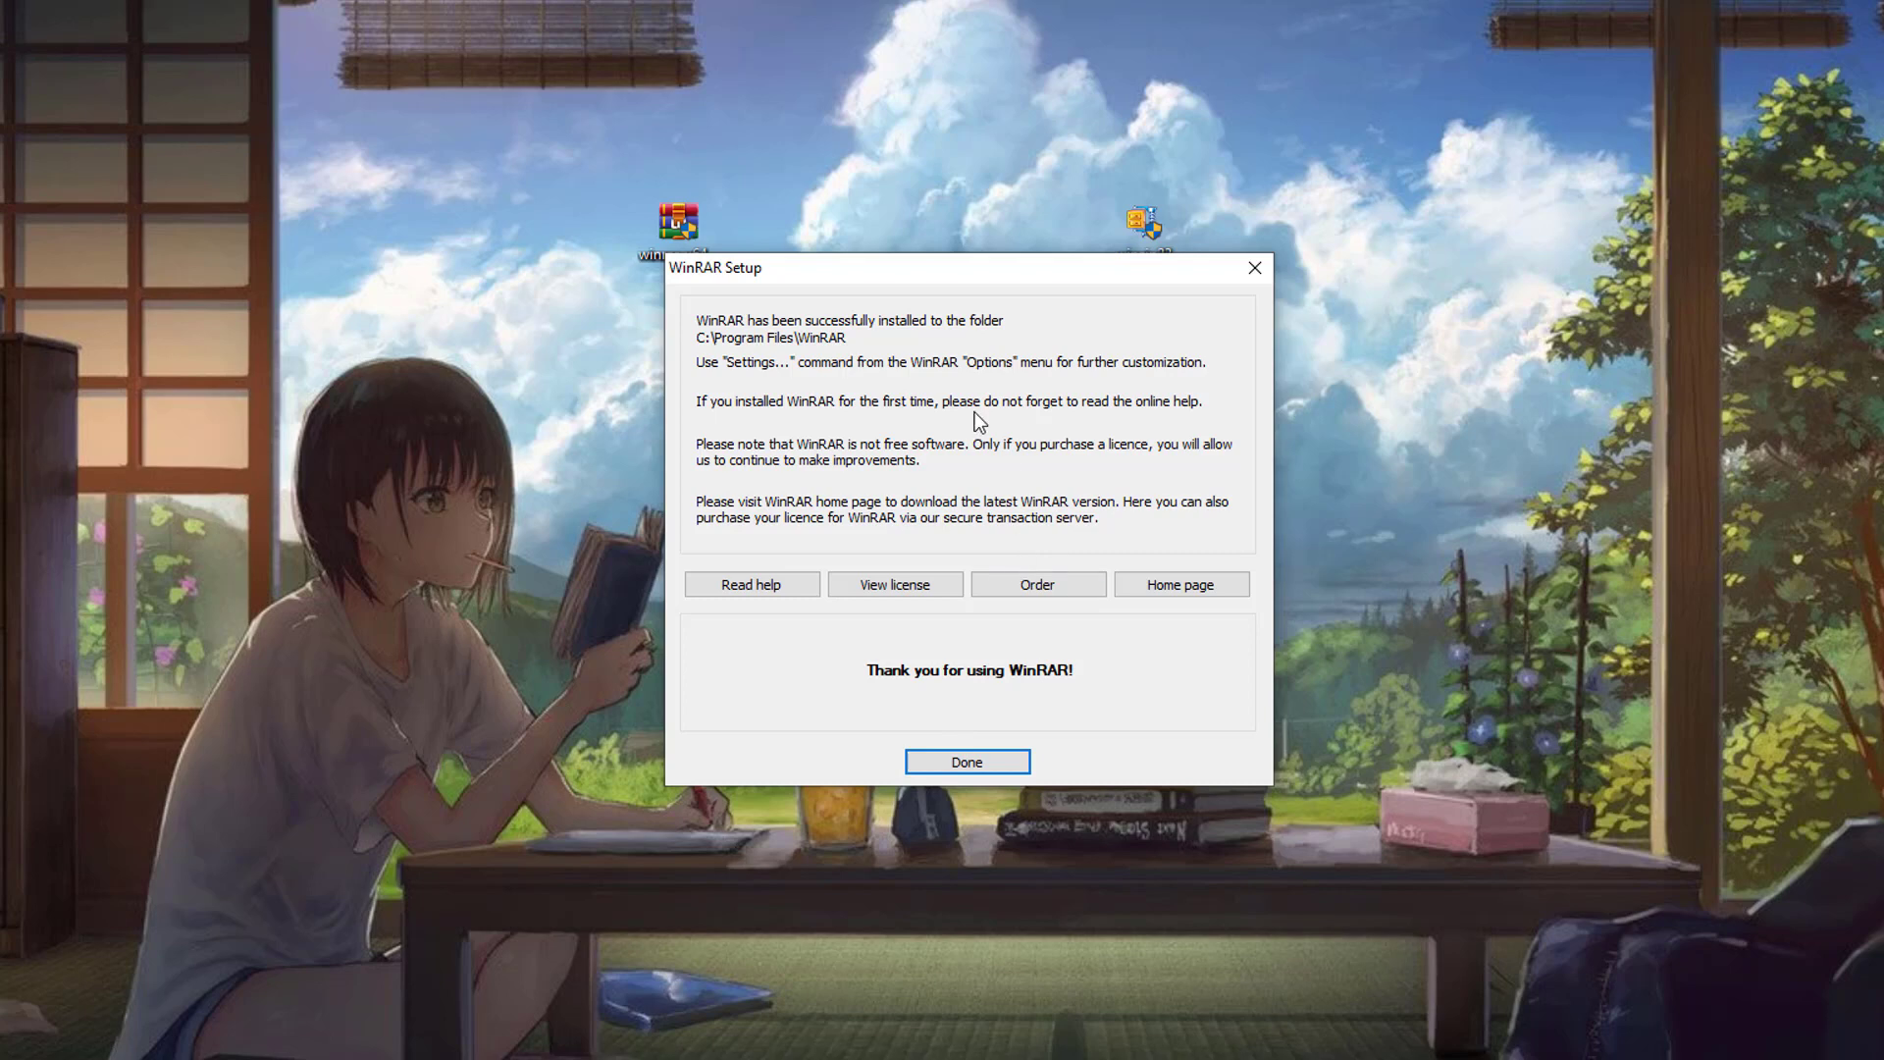
pyautogui.moveTo(925, 267); pyautogui.dragTo(315, 254)
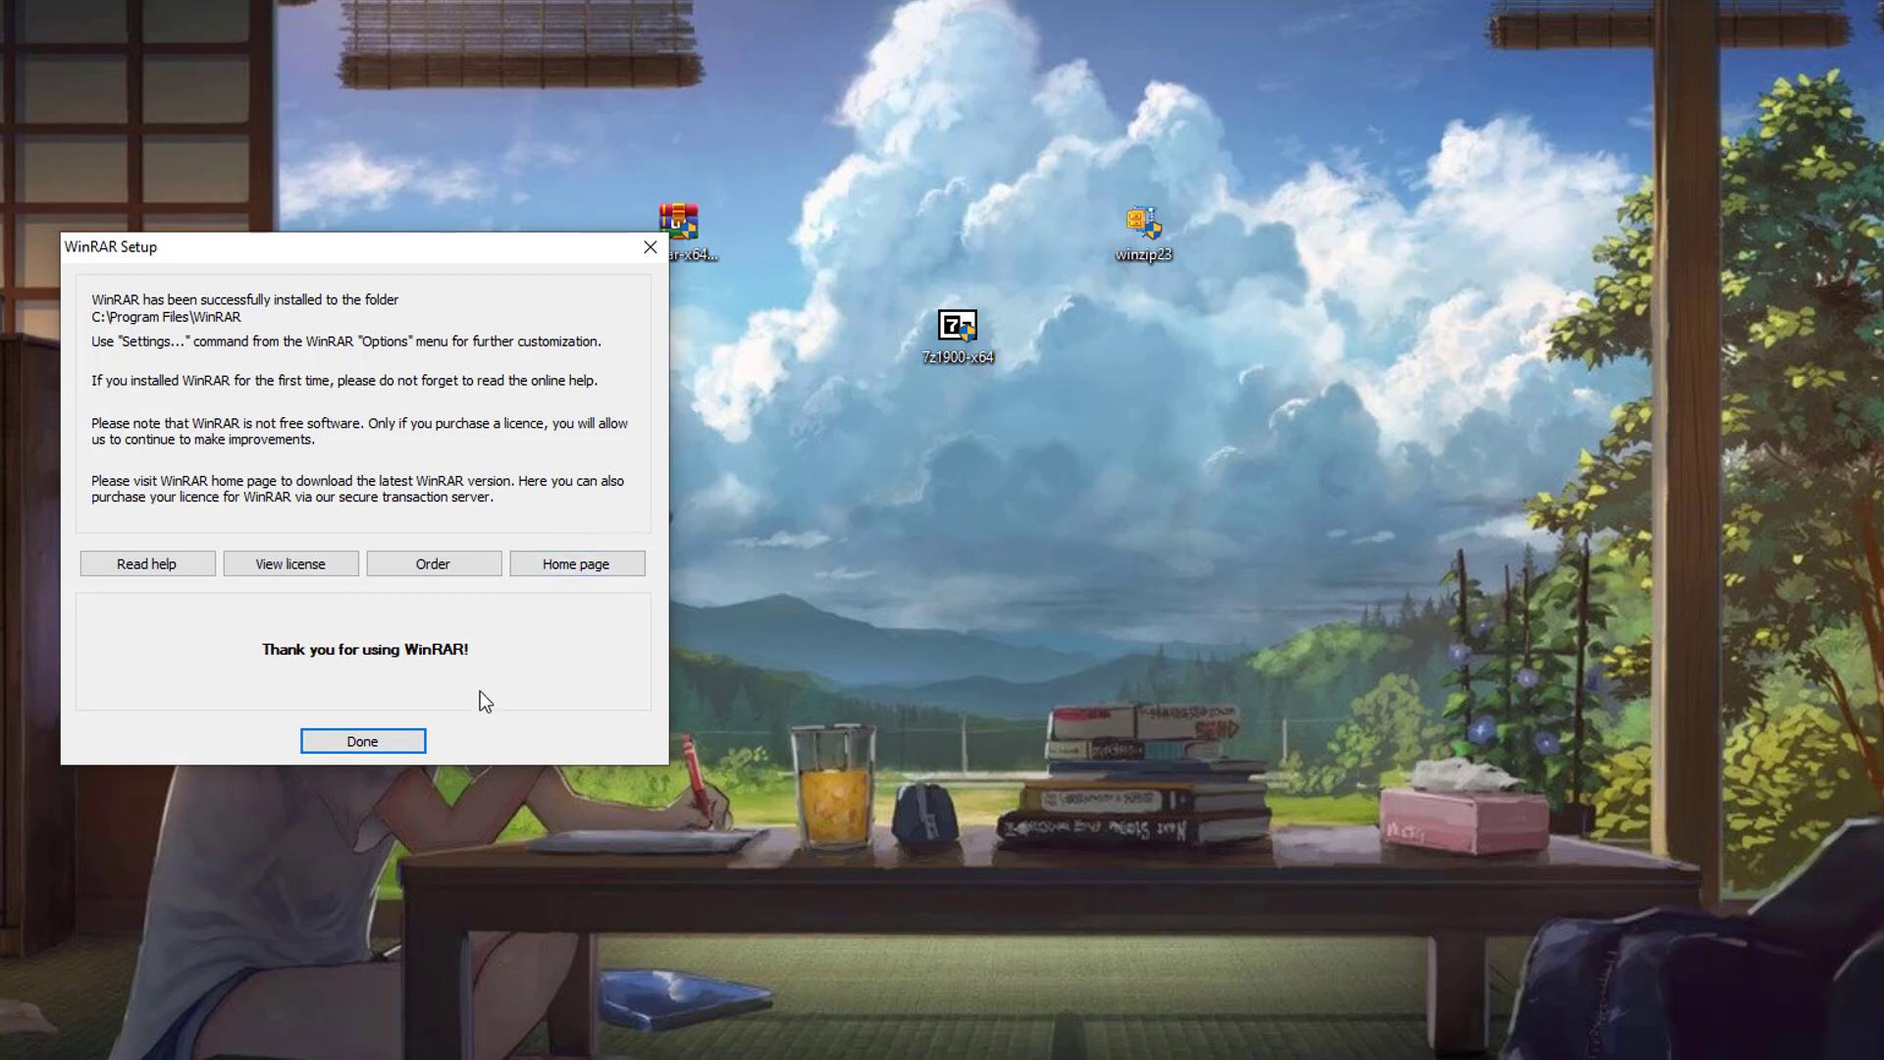
pyautogui.rightClick(1123, 846)
pyautogui.click(1126, 833)
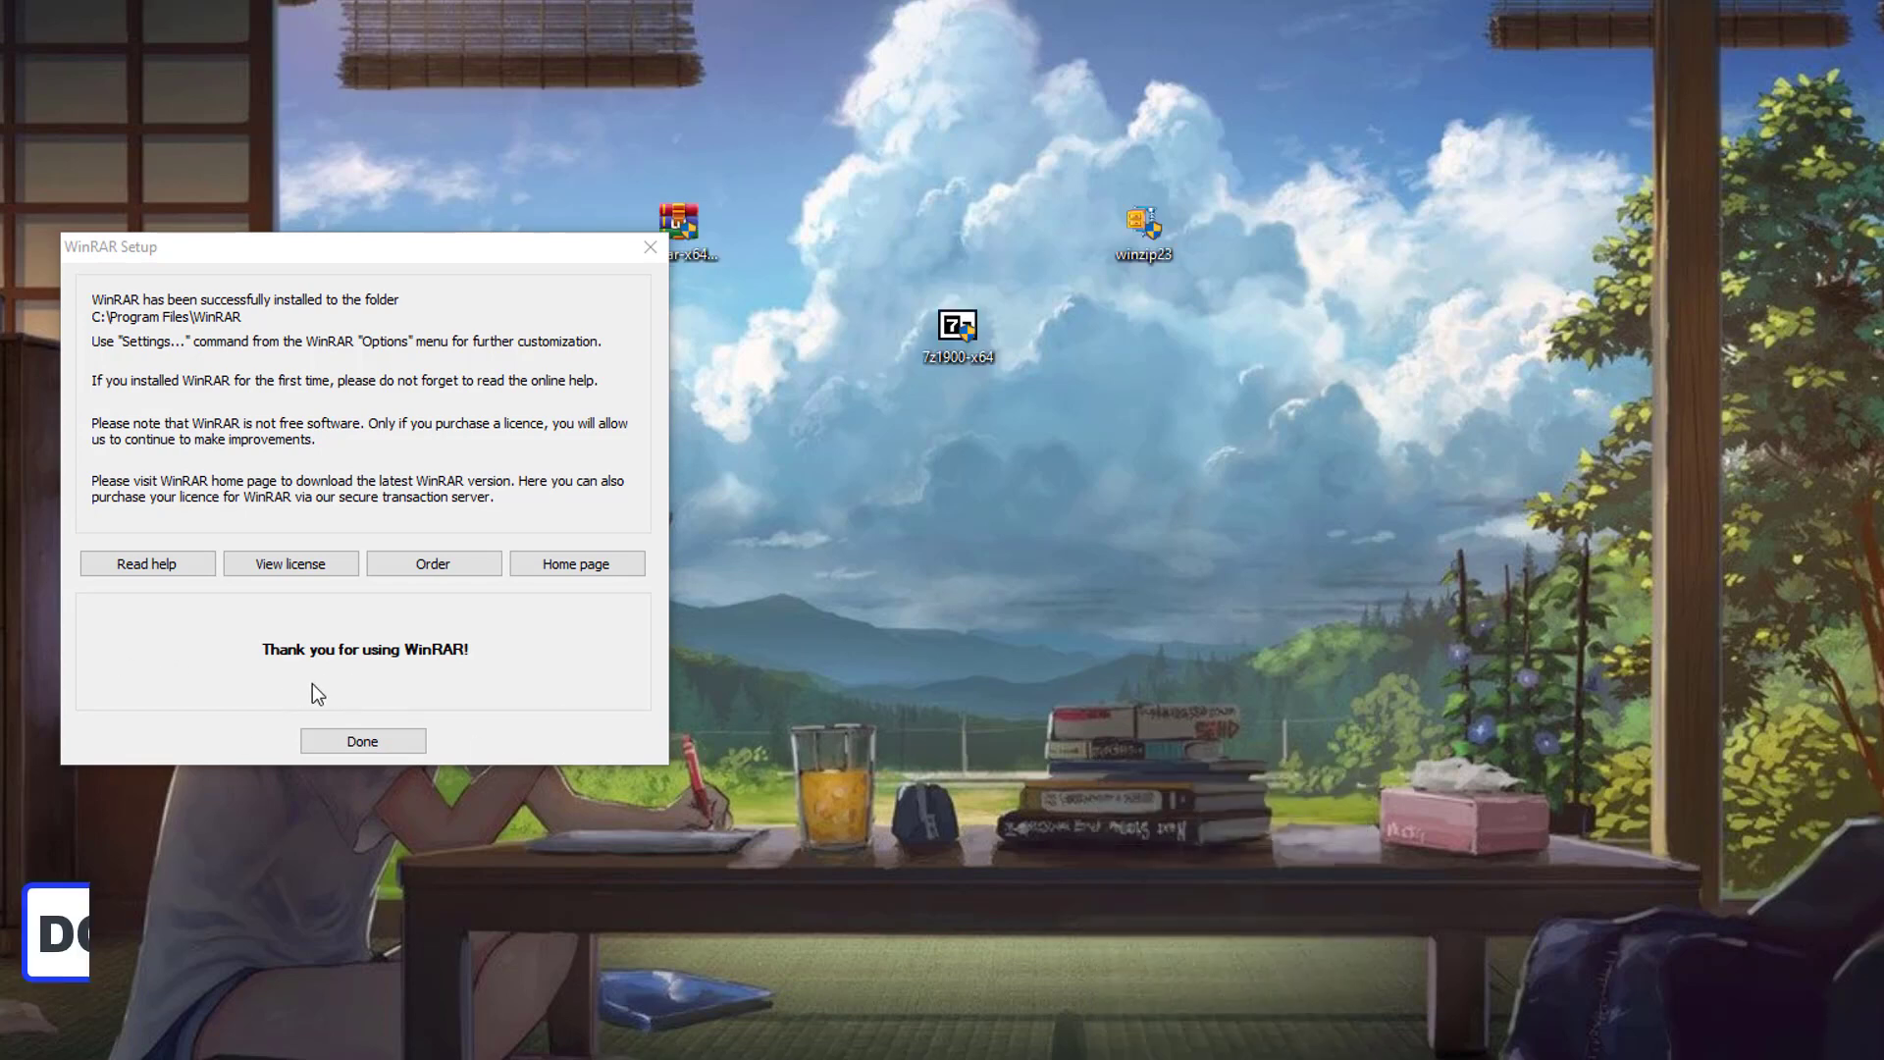
pyautogui.click(406, 745)
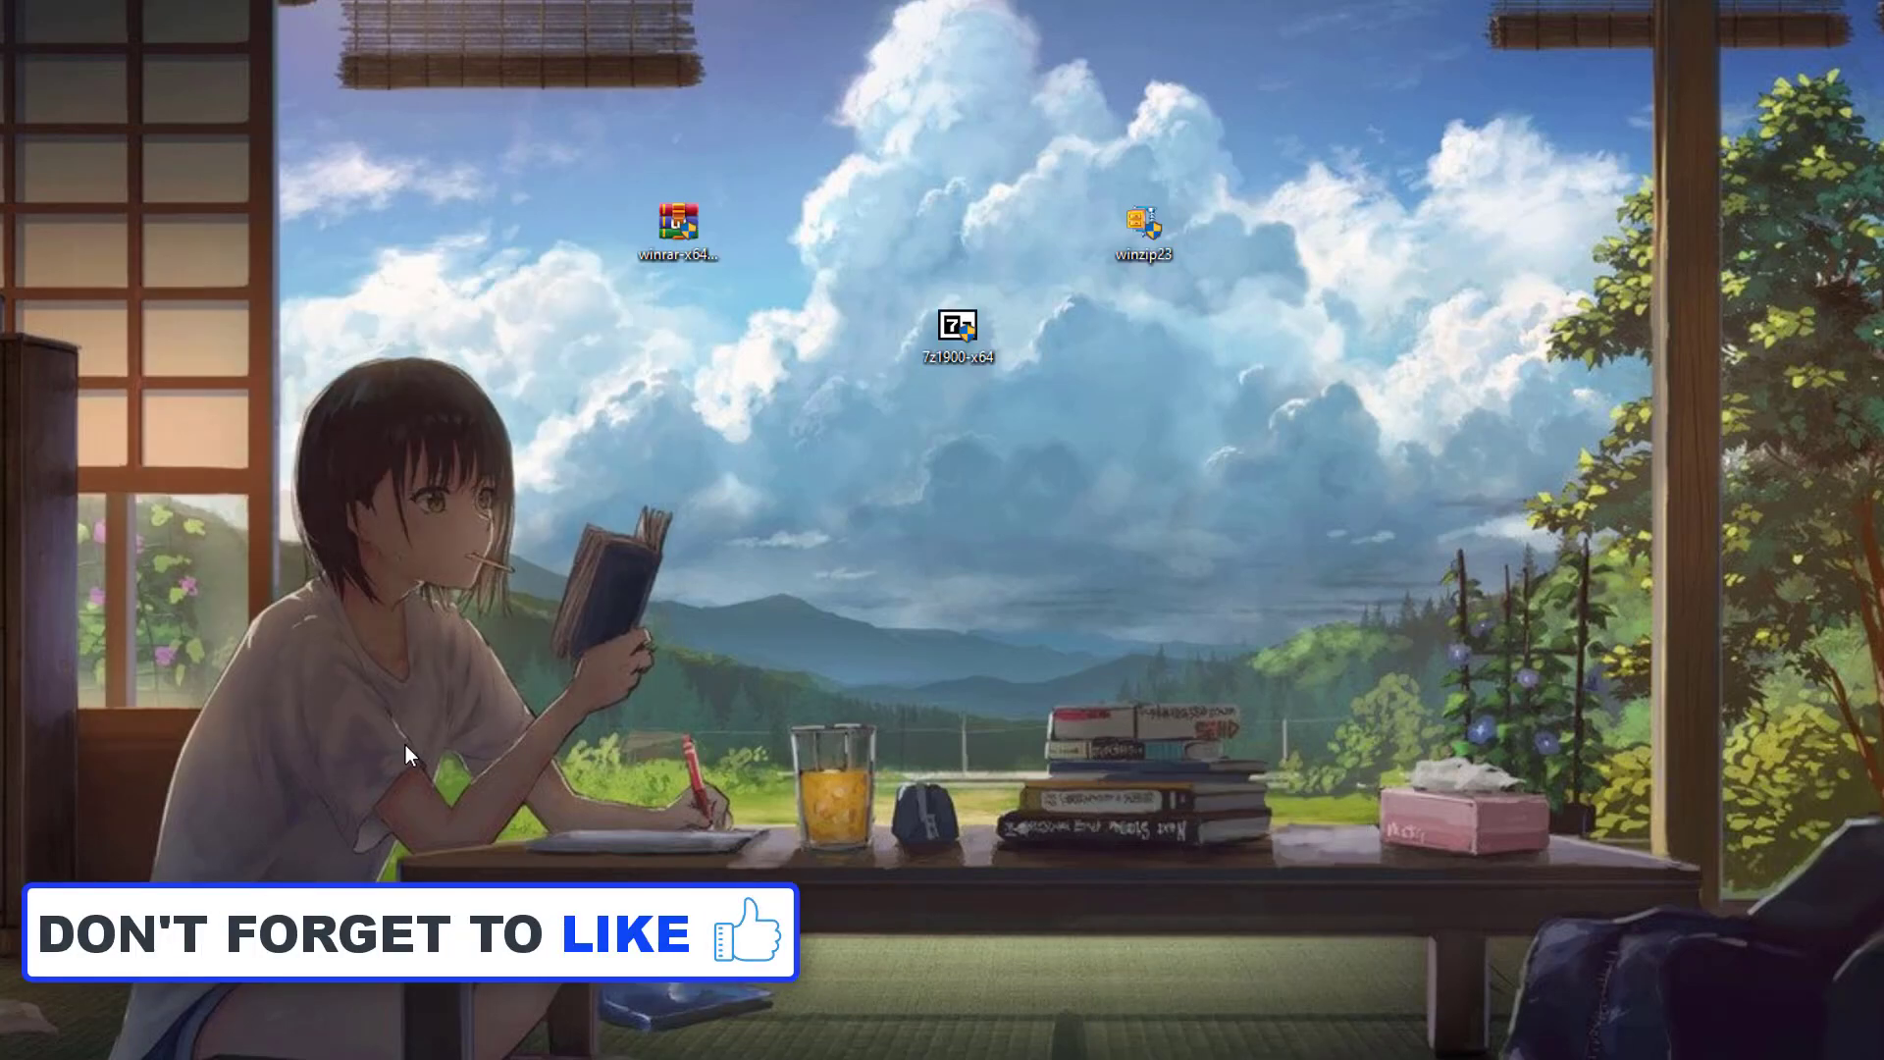
# Step: Close the WinRAR program group folder window opened by the installation
pyautogui.rightClick(476, 614)
pyautogui.click(515, 471)
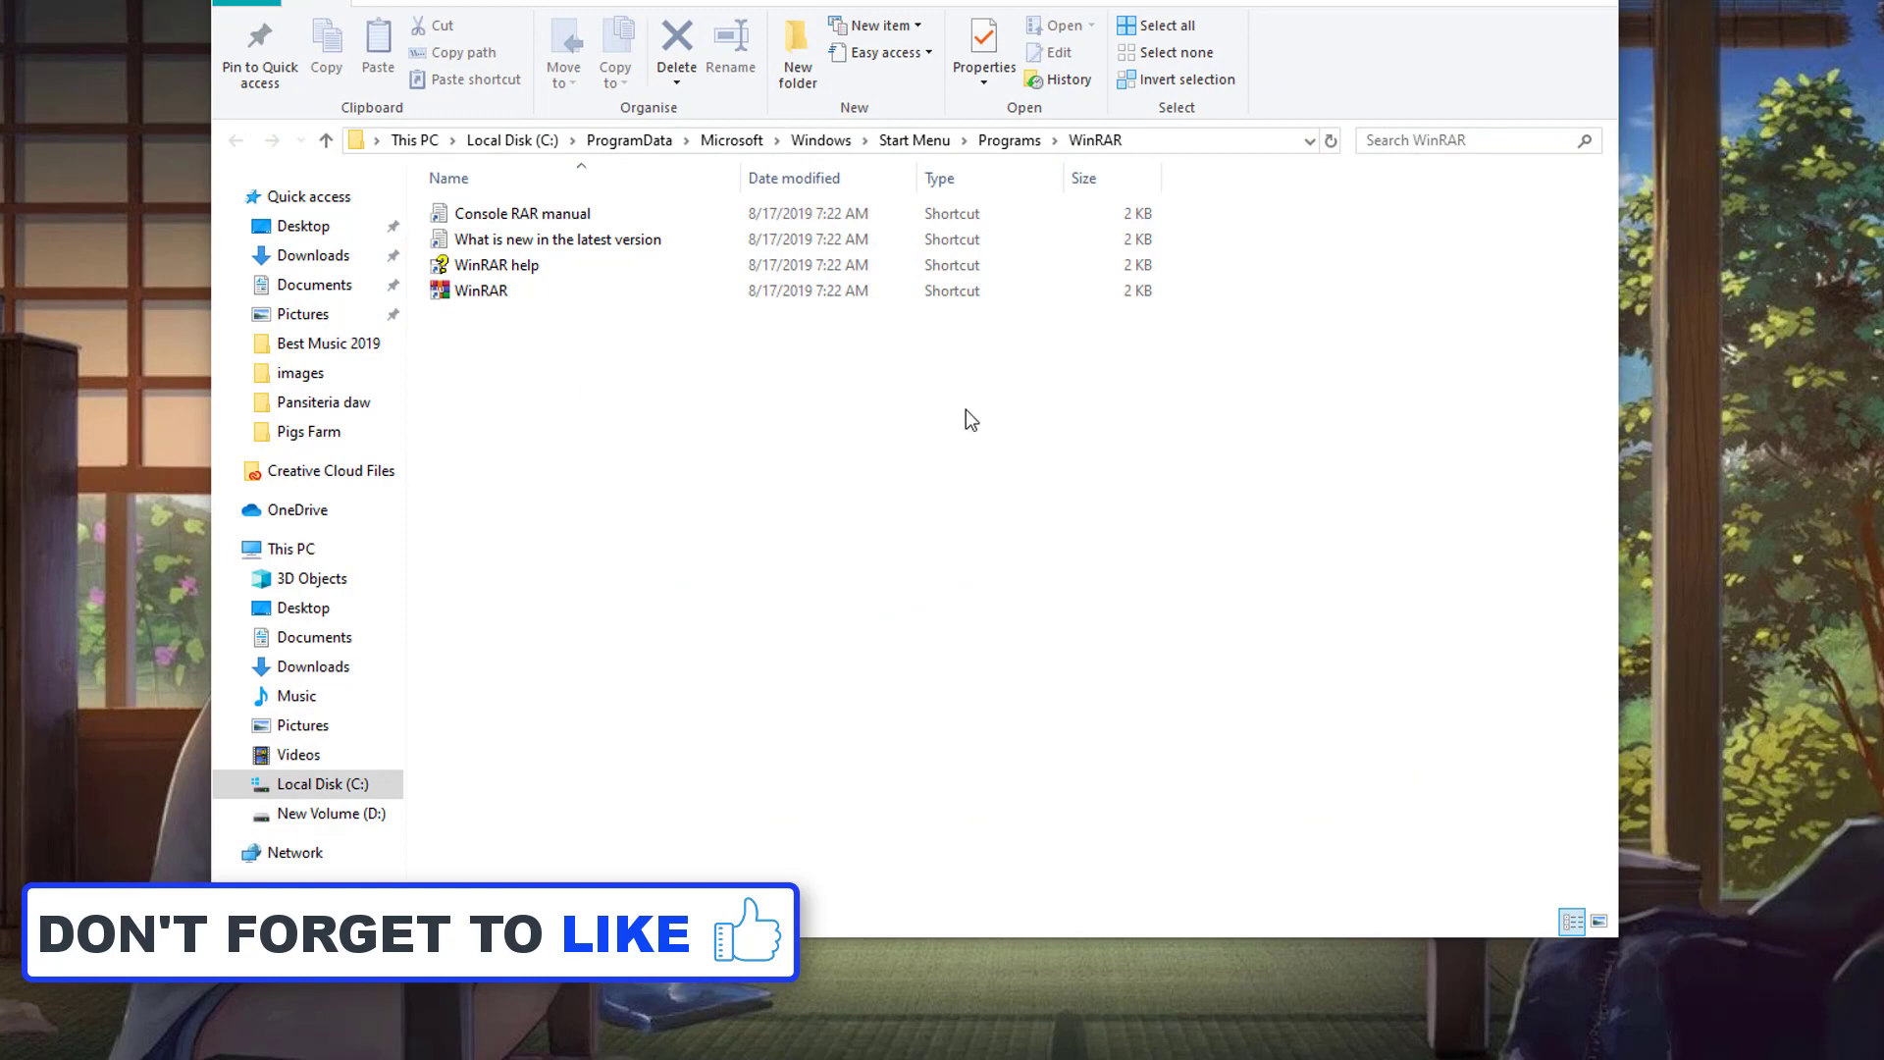
pyautogui.moveTo(1482, 0); pyautogui.dragTo(1371, 78)
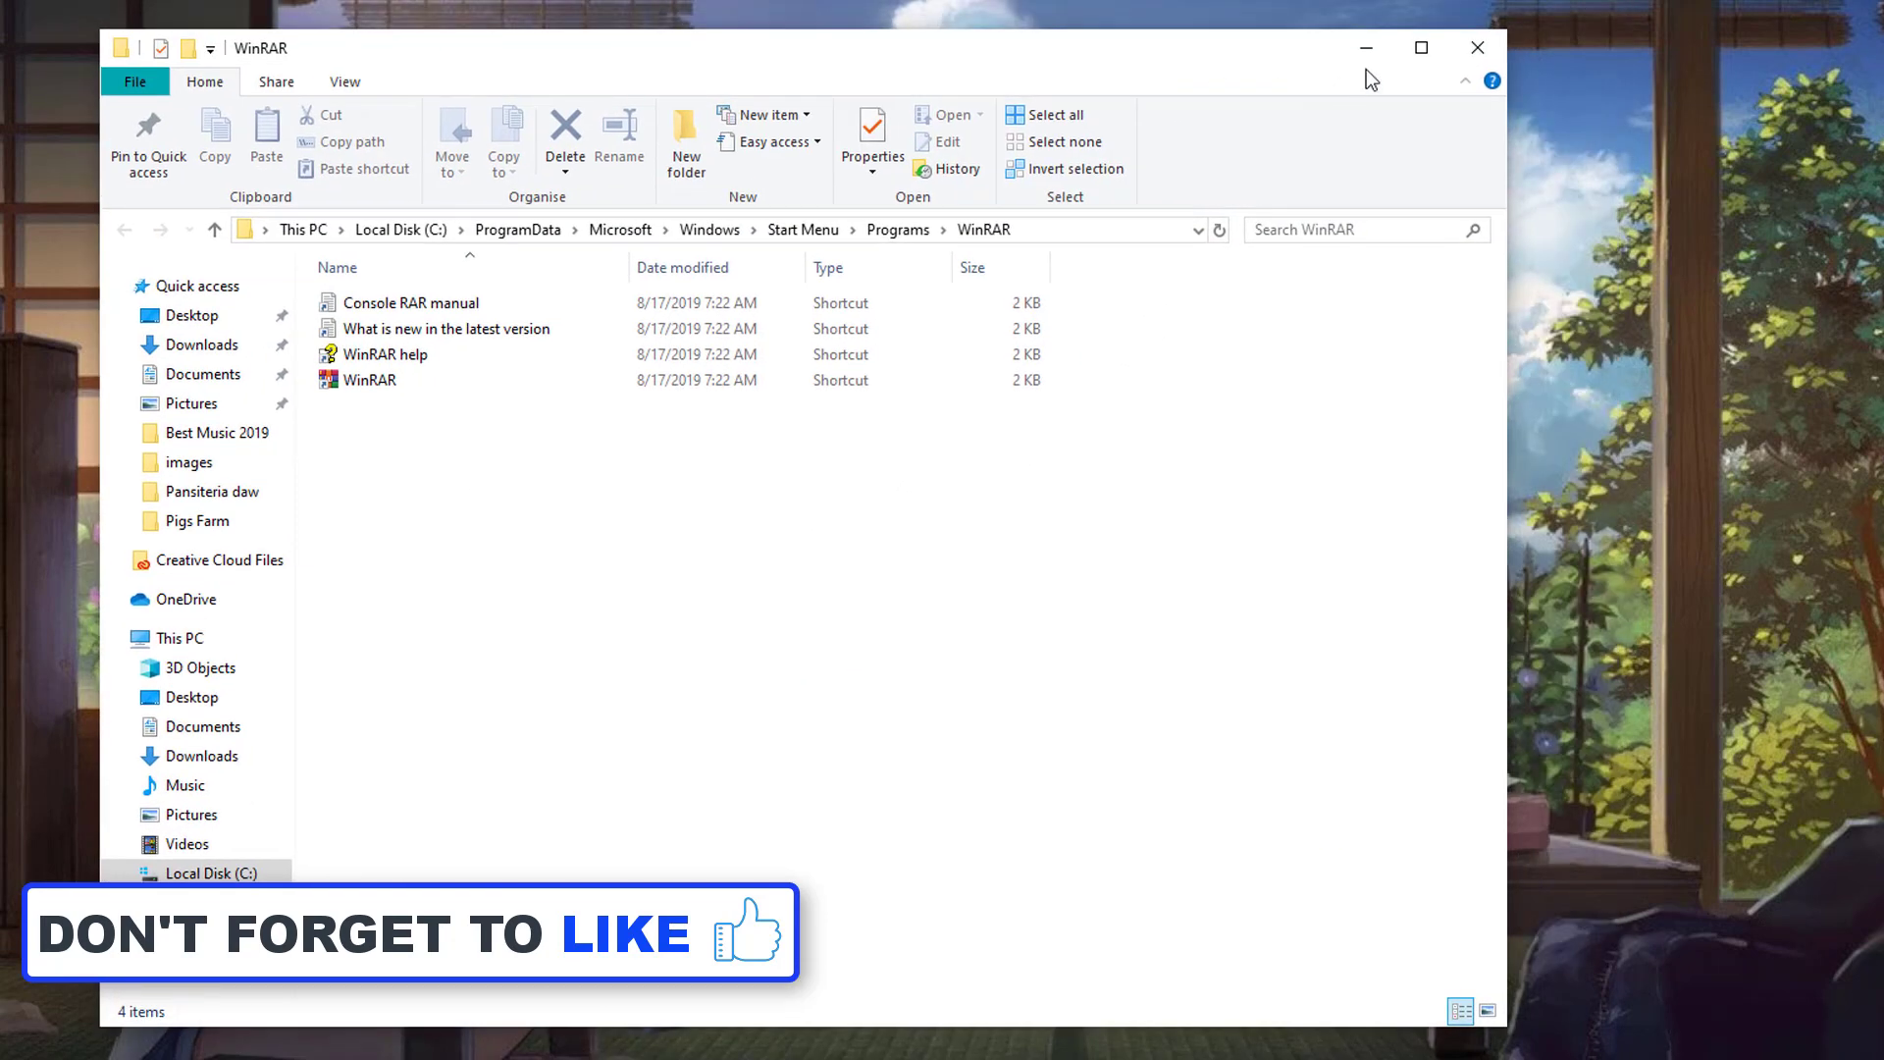
pyautogui.click(1477, 47)
pyautogui.rightClick(495, 554)
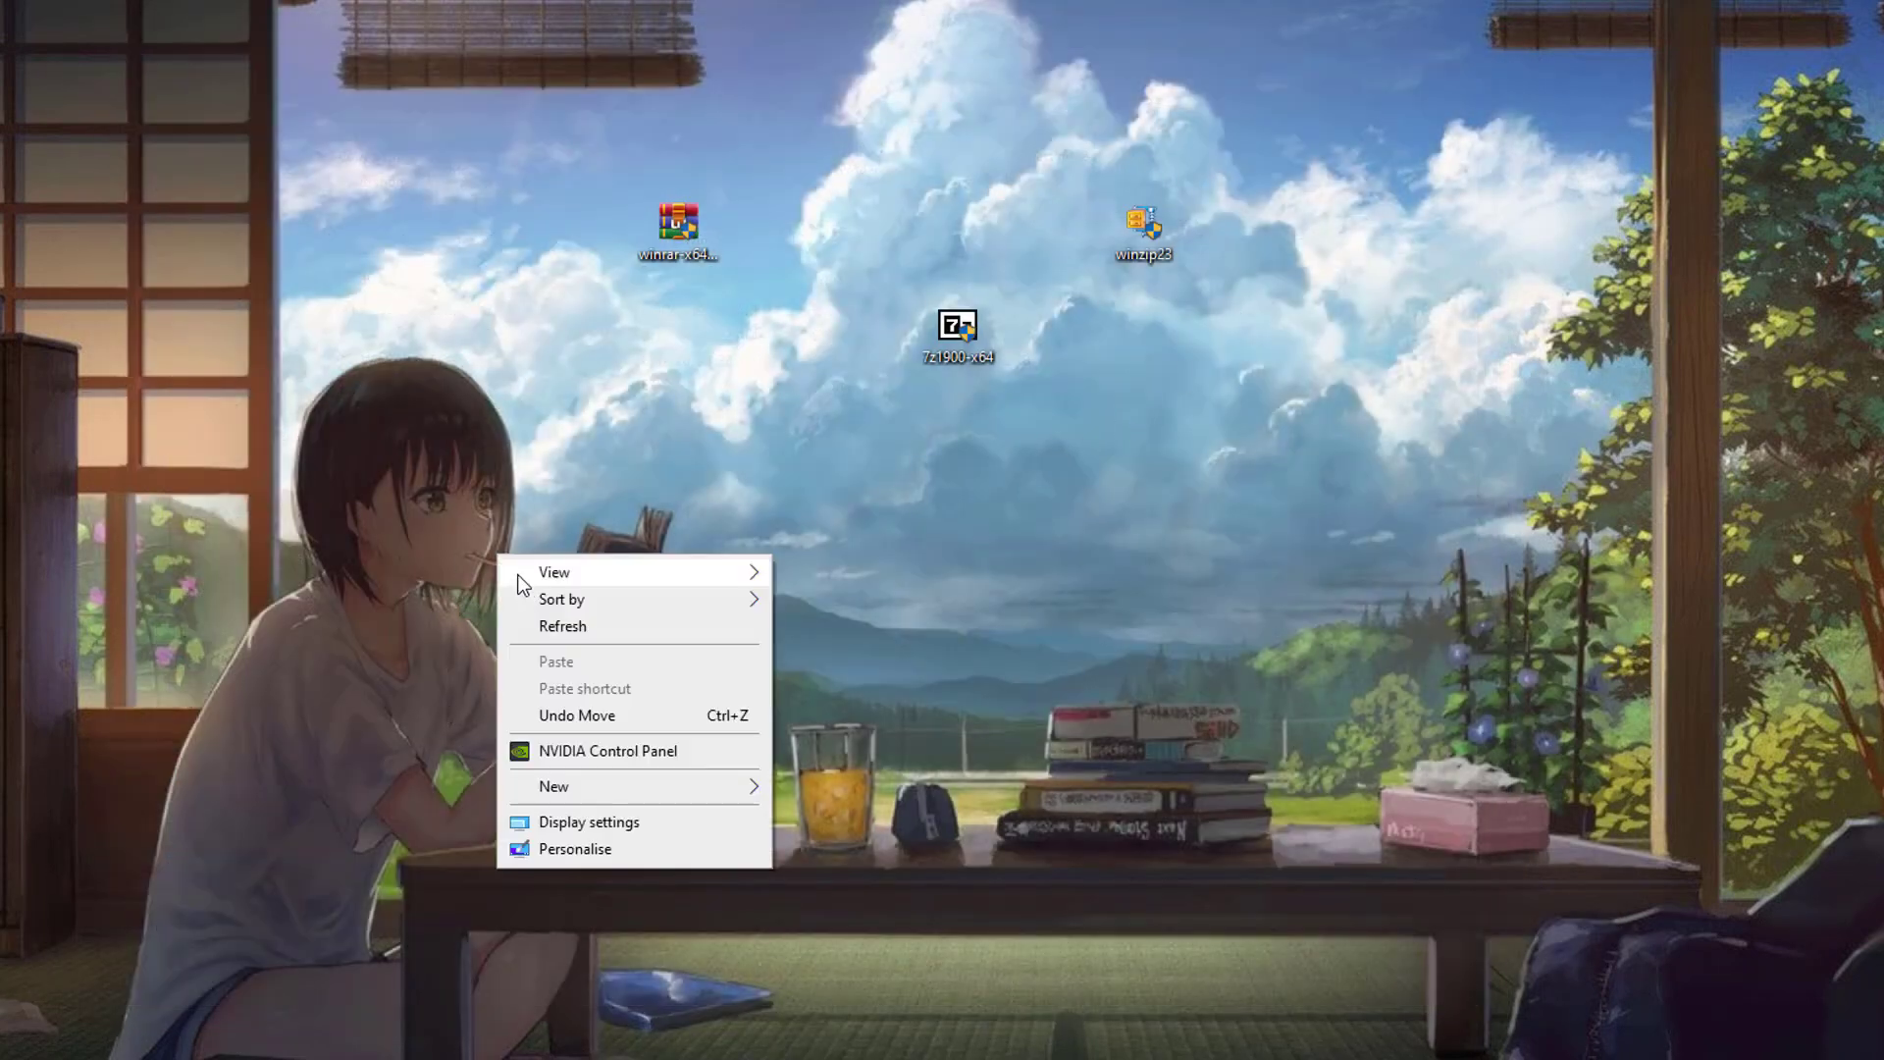
pyautogui.click(534, 622)
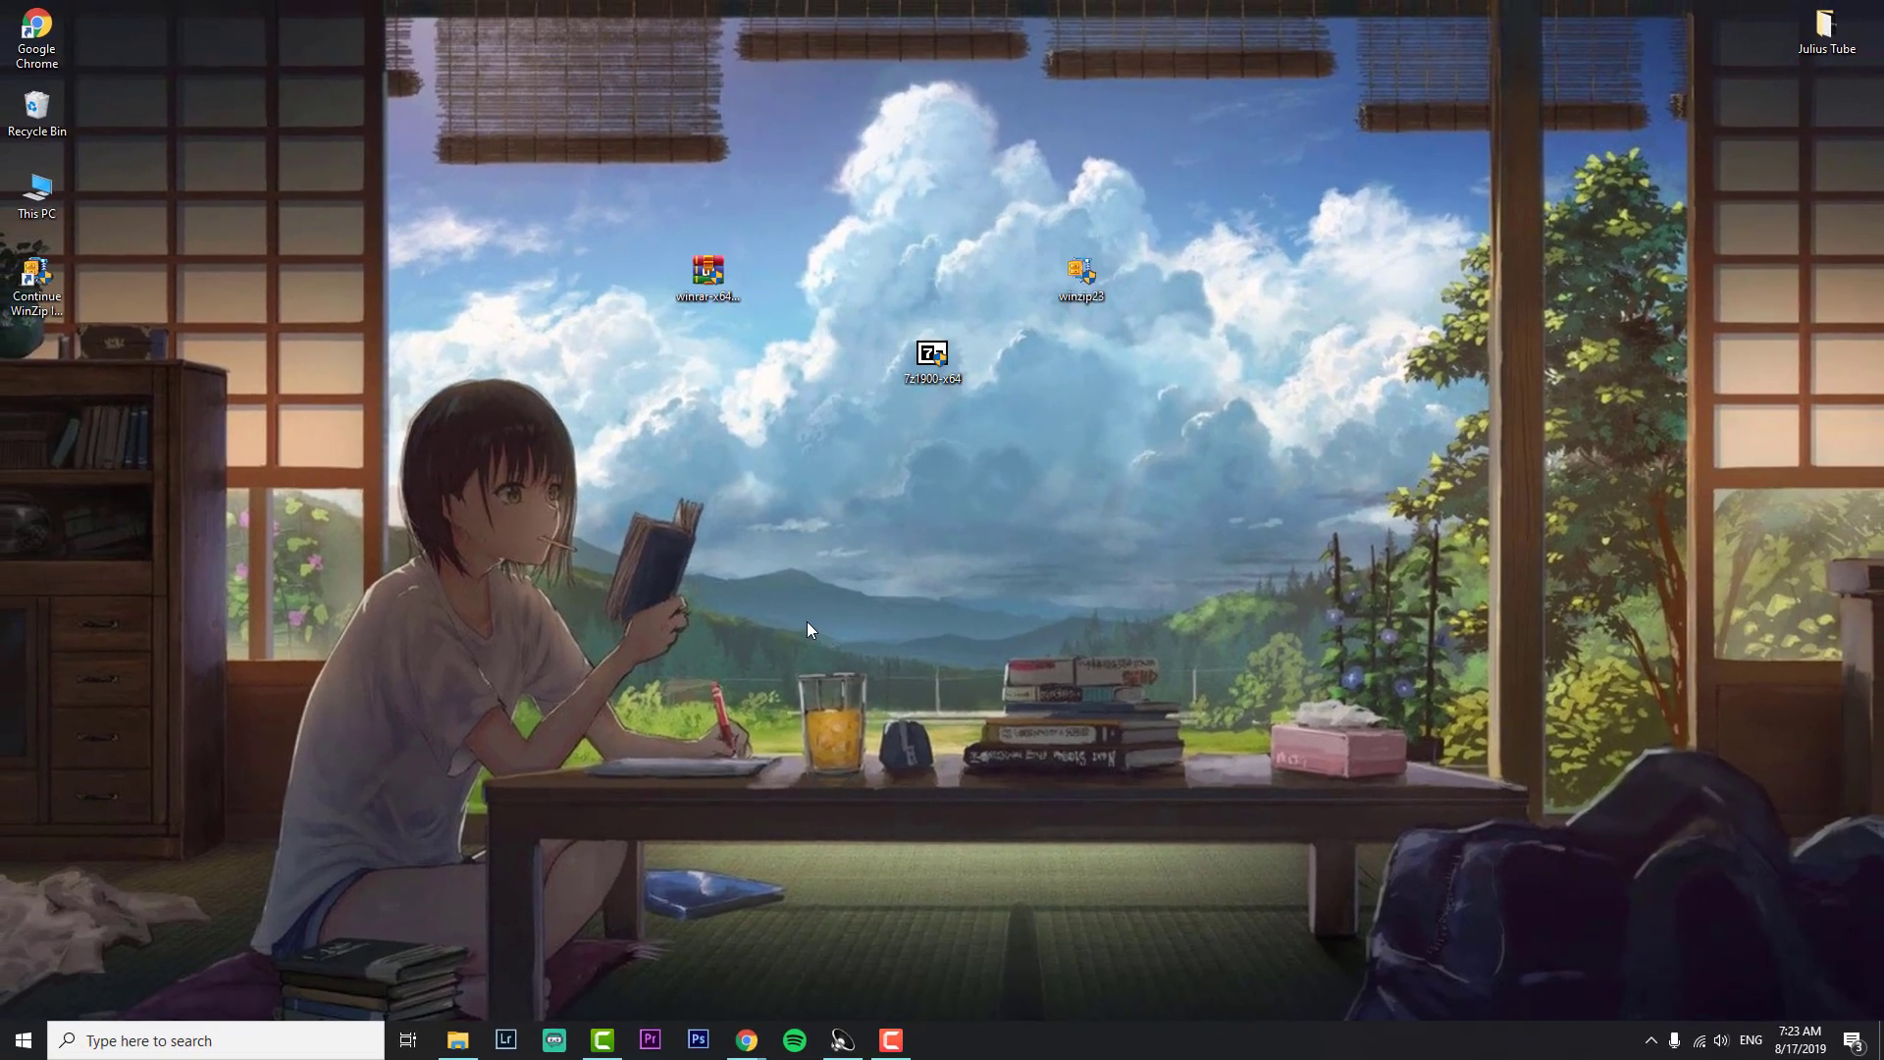
pyautogui.rightClick(757, 580)
pyautogui.click(777, 636)
pyautogui.rightClick(639, 634)
pyautogui.click(687, 690)
# Step: Open File Explorer and browse to the Font's folder on New Volume (D:) under ADOBE ALL and Adobe Photoshop tut's
pyautogui.press('super+e')
pyautogui.doubleClick(791, 554)
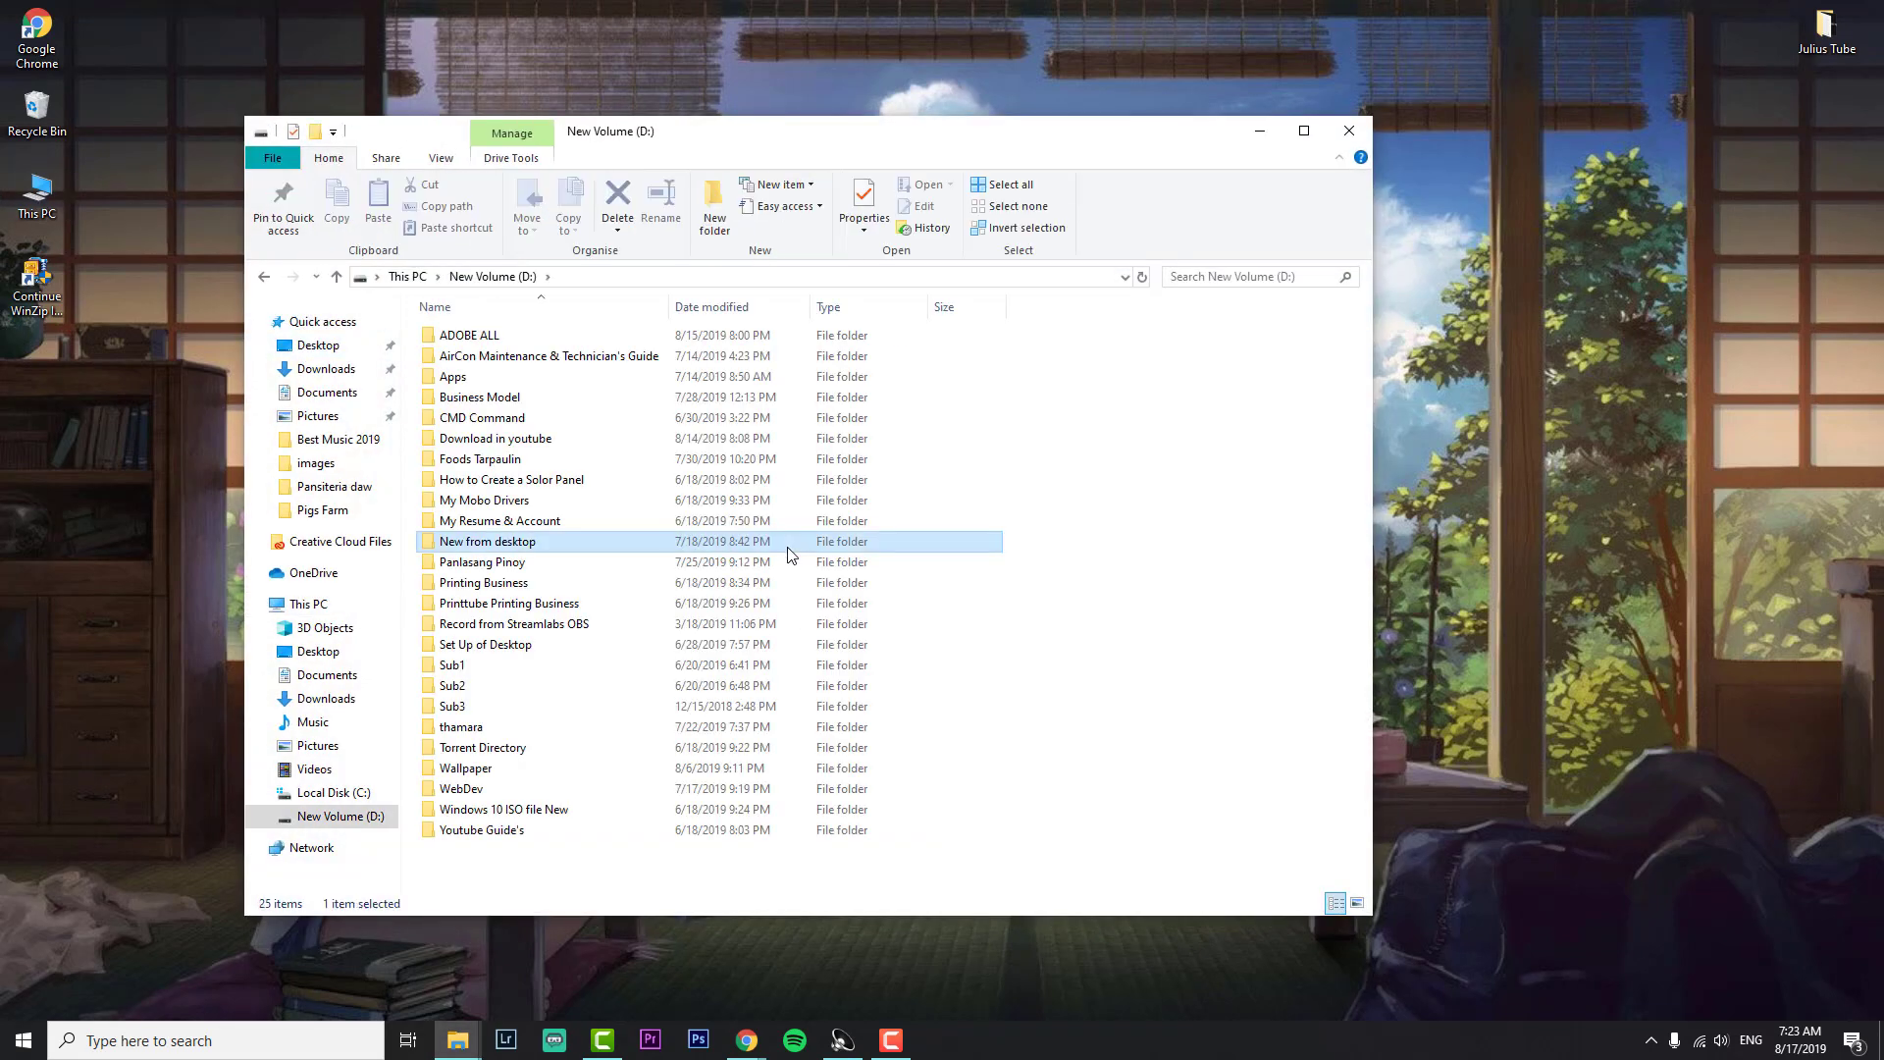
pyautogui.doubleClick(505, 335)
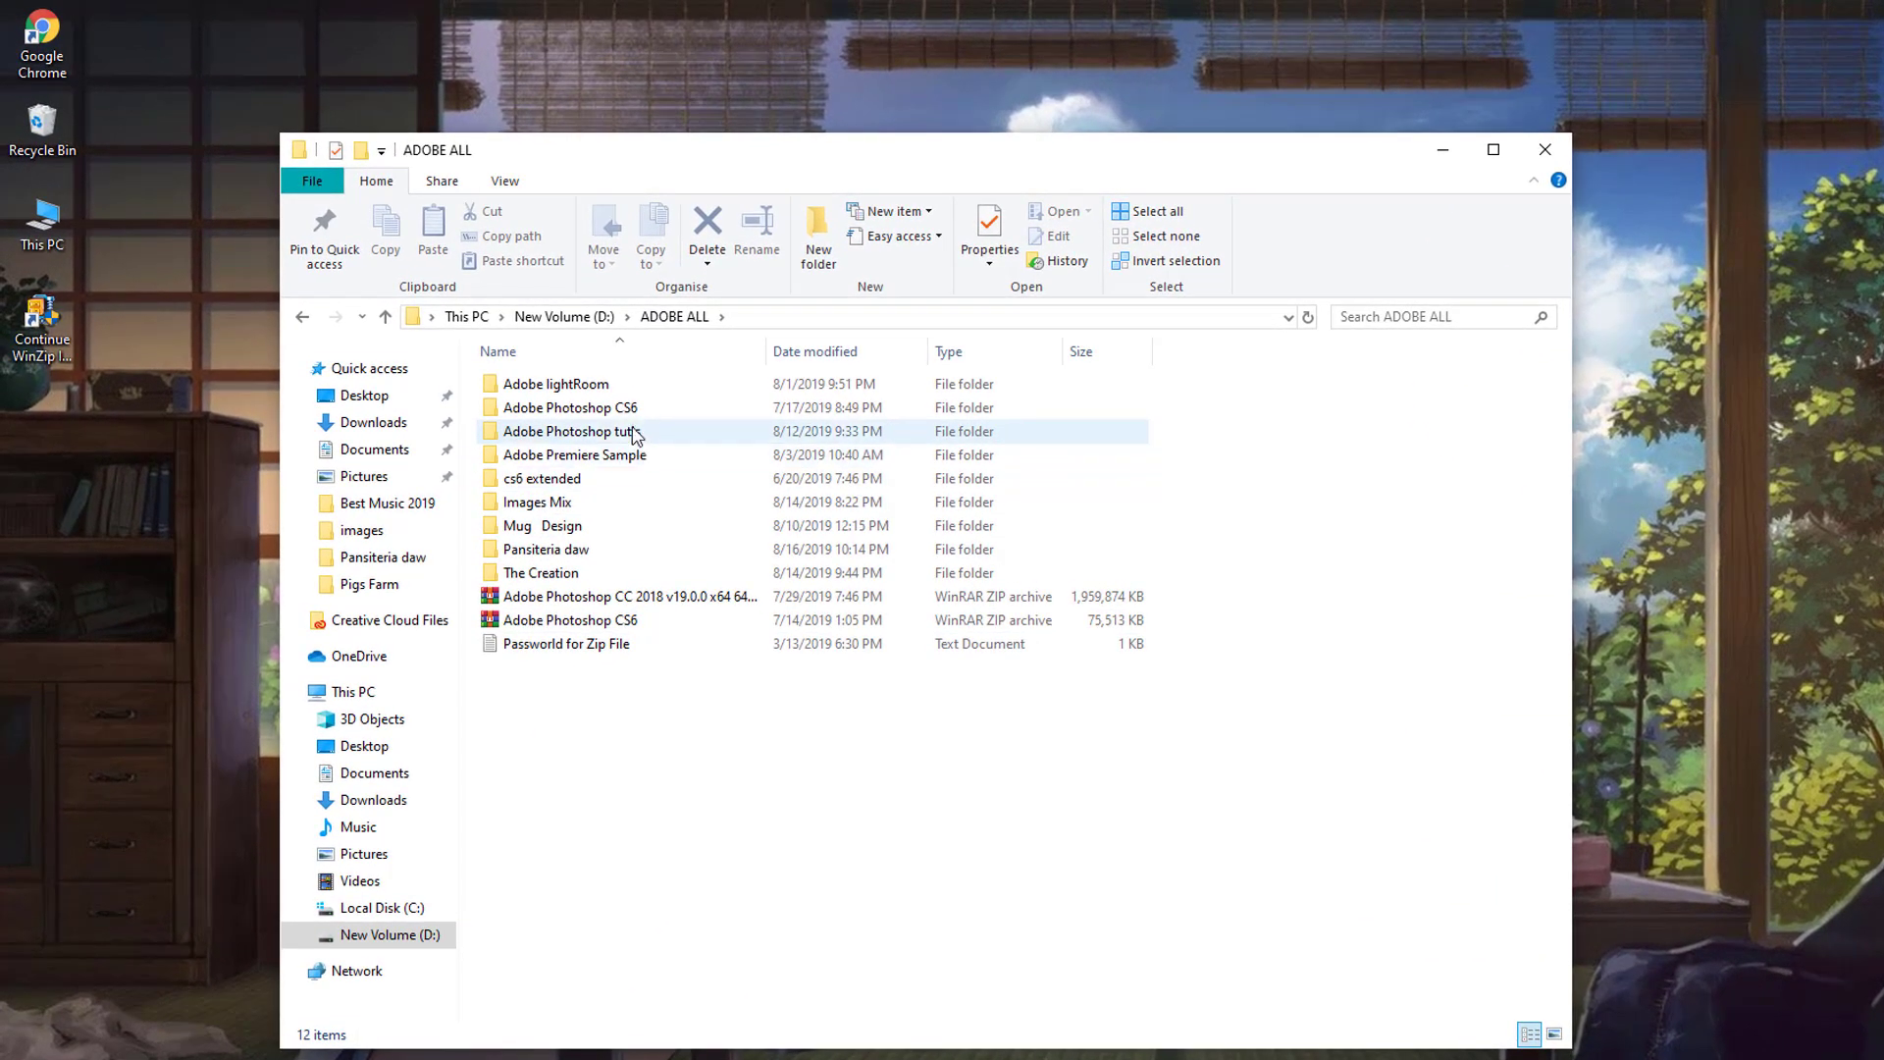
pyautogui.doubleClick(554, 378)
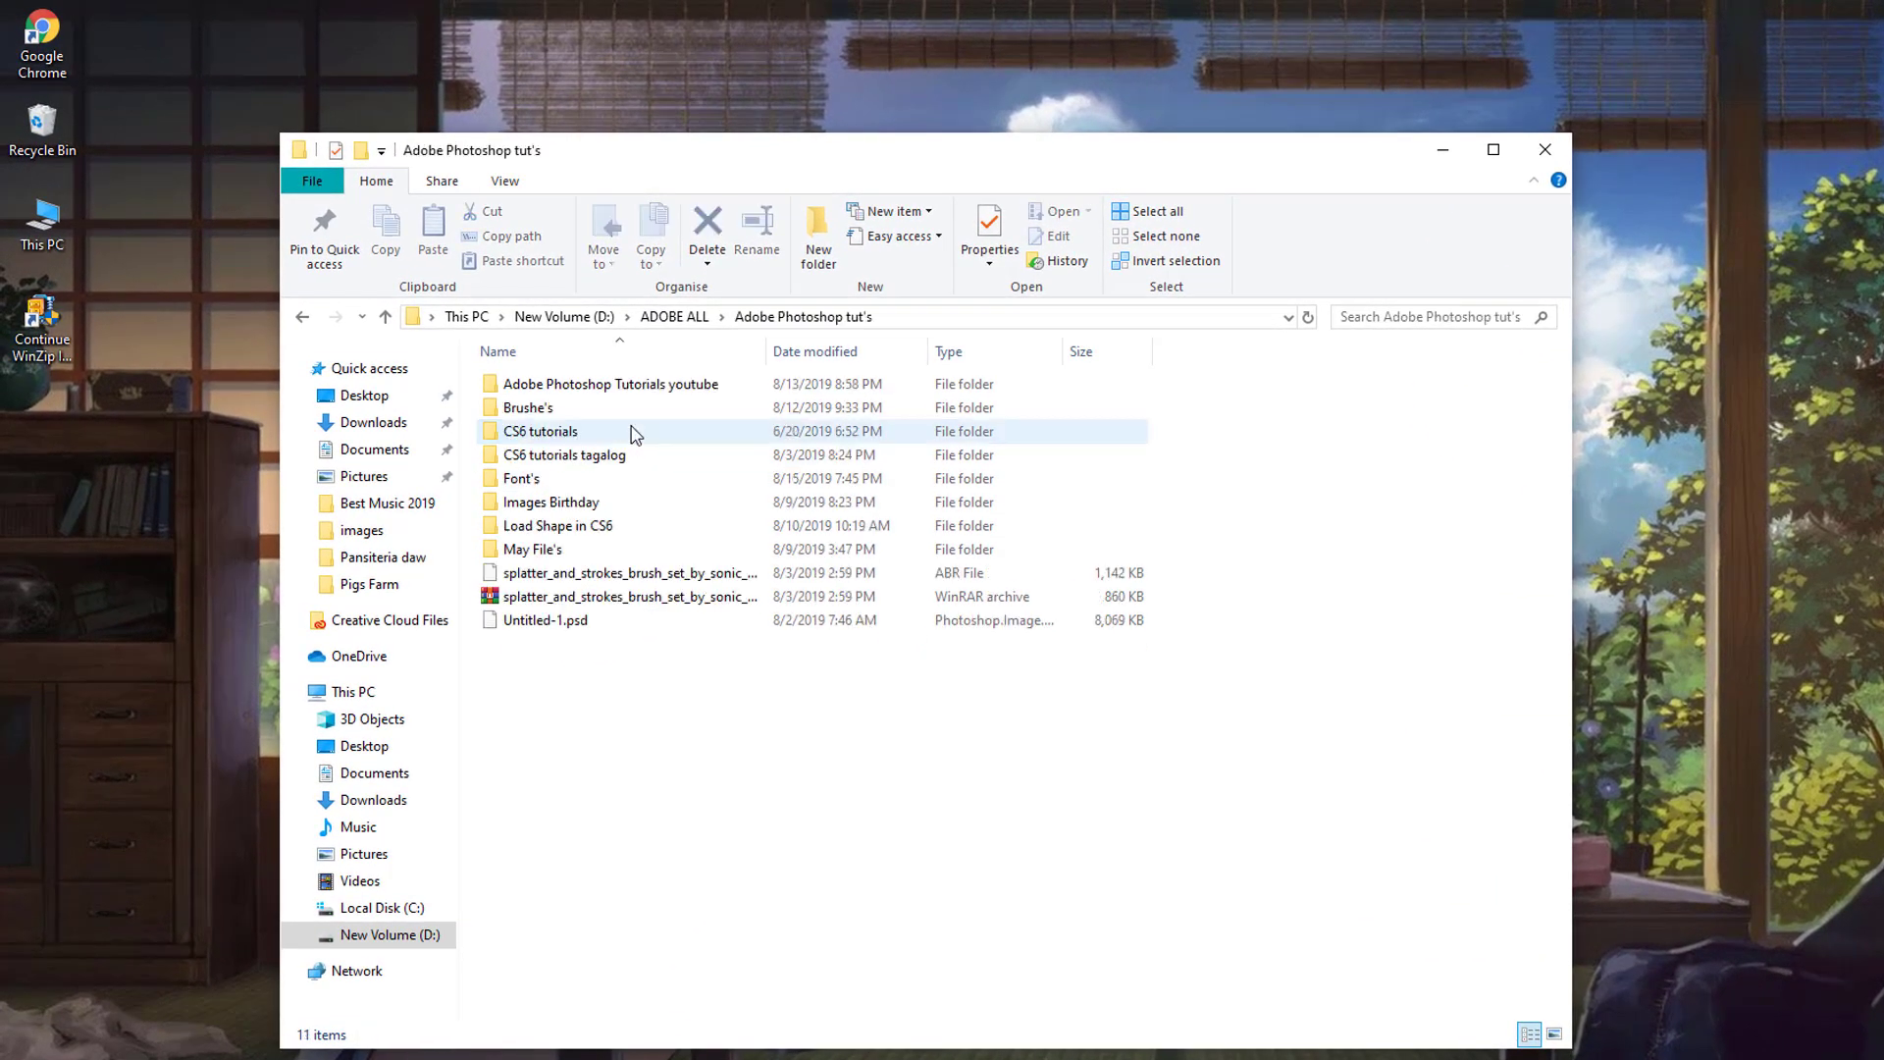
pyautogui.doubleClick(523, 480)
pyautogui.moveTo(762, 174); pyautogui.dragTo(952, 128)
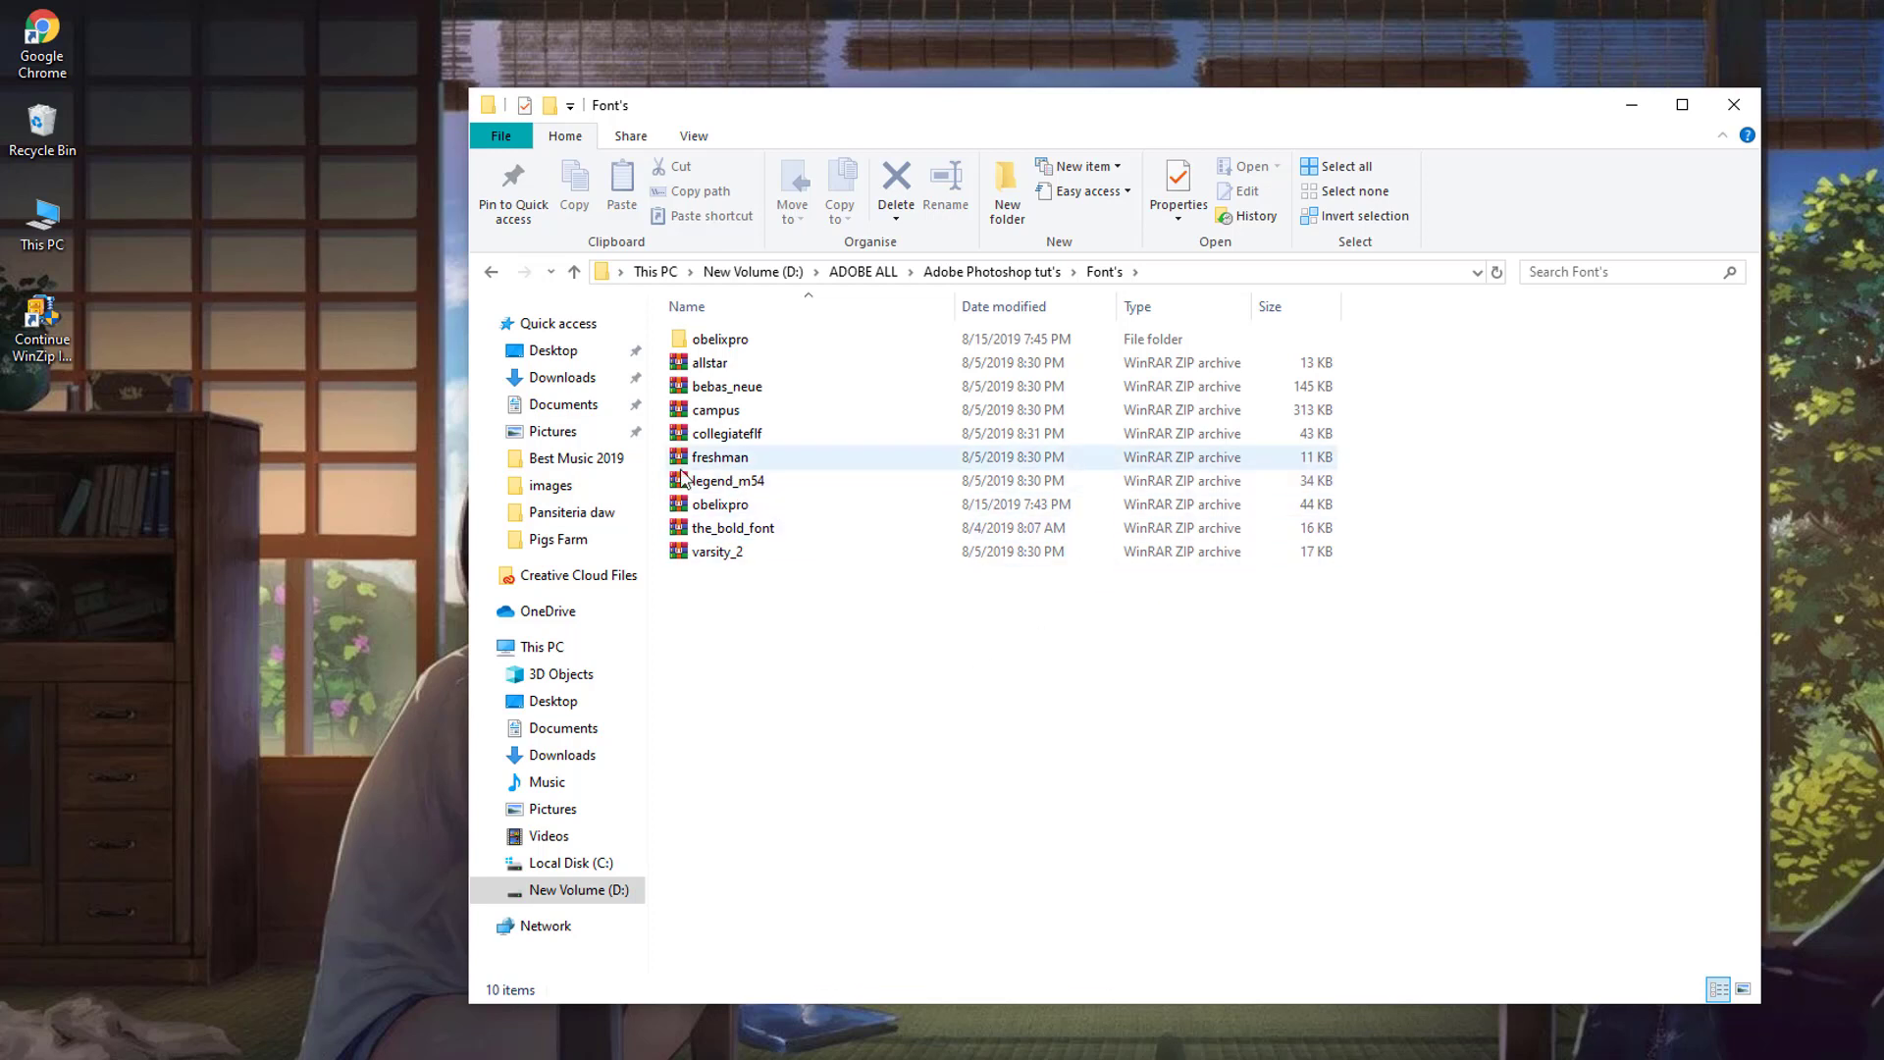
# Step: Extract the legend_m54 ZIP archive with WinRAR into its own legend_m54 folder
pyautogui.click(739, 488)
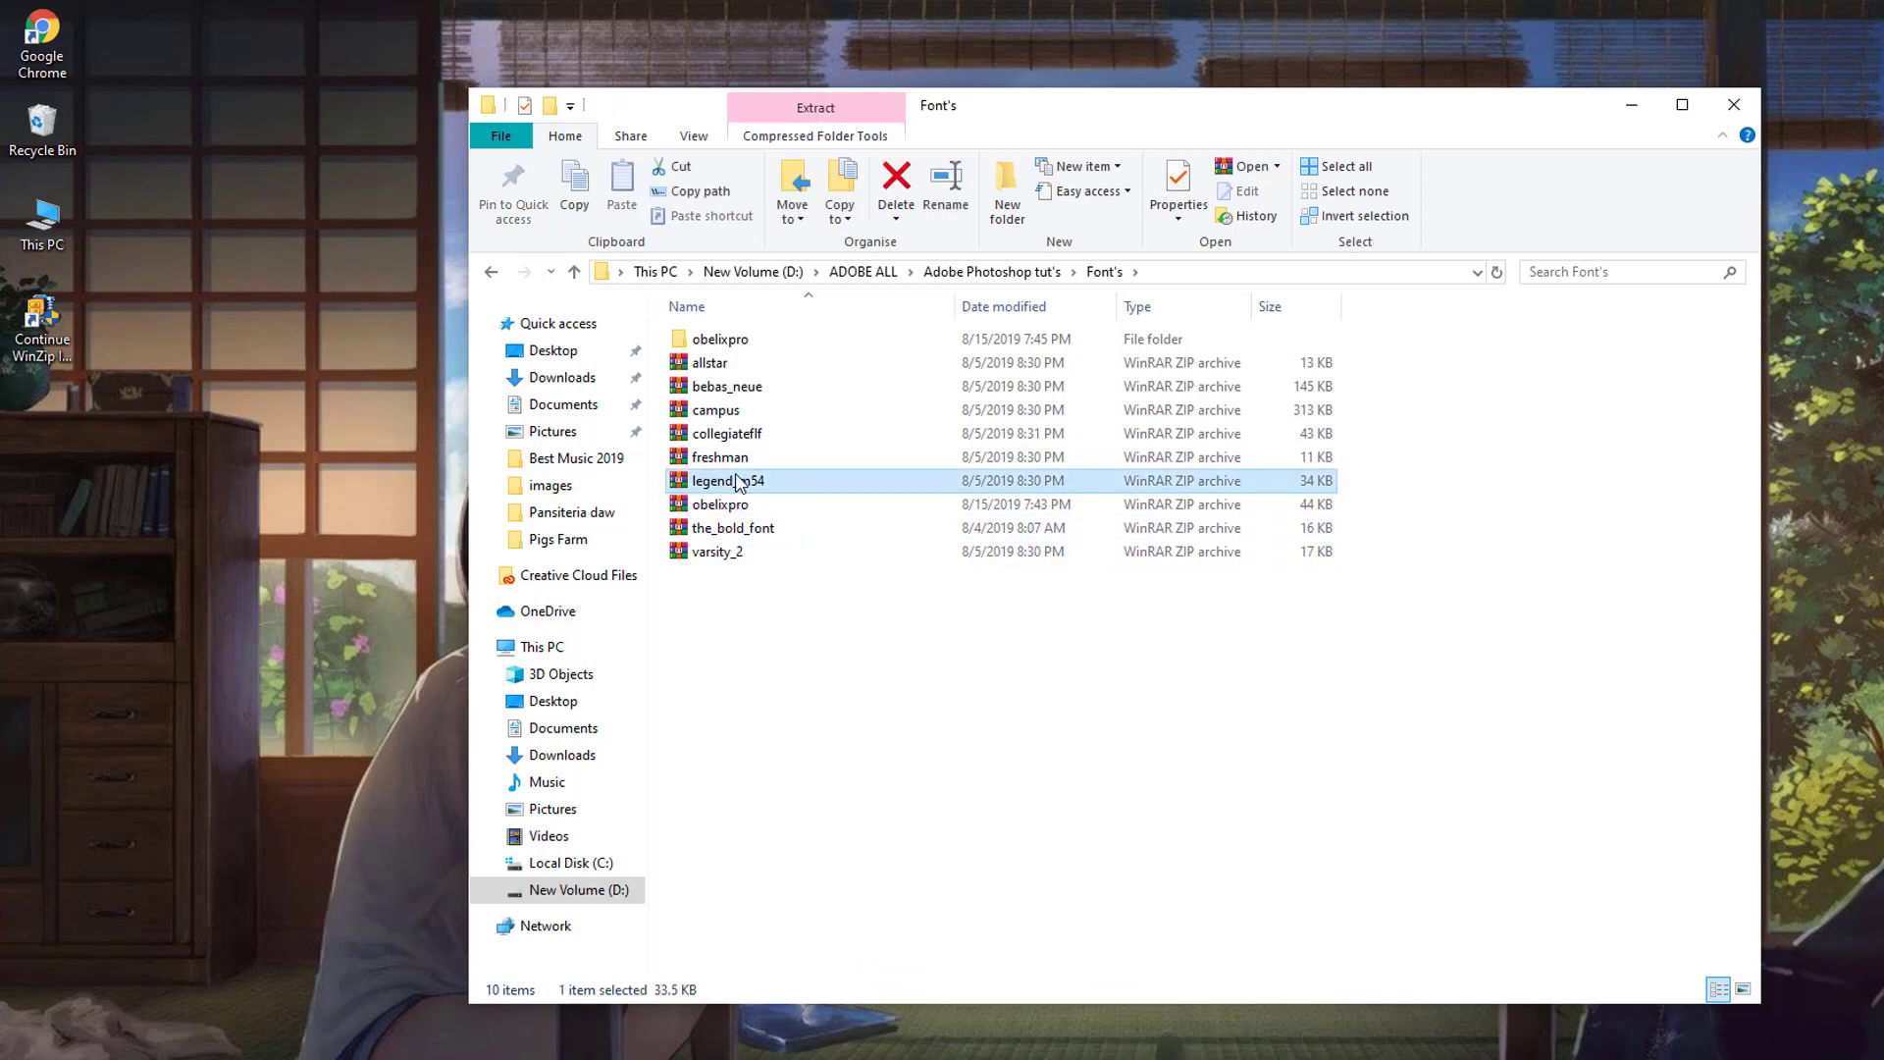
pyautogui.rightClick(721, 476)
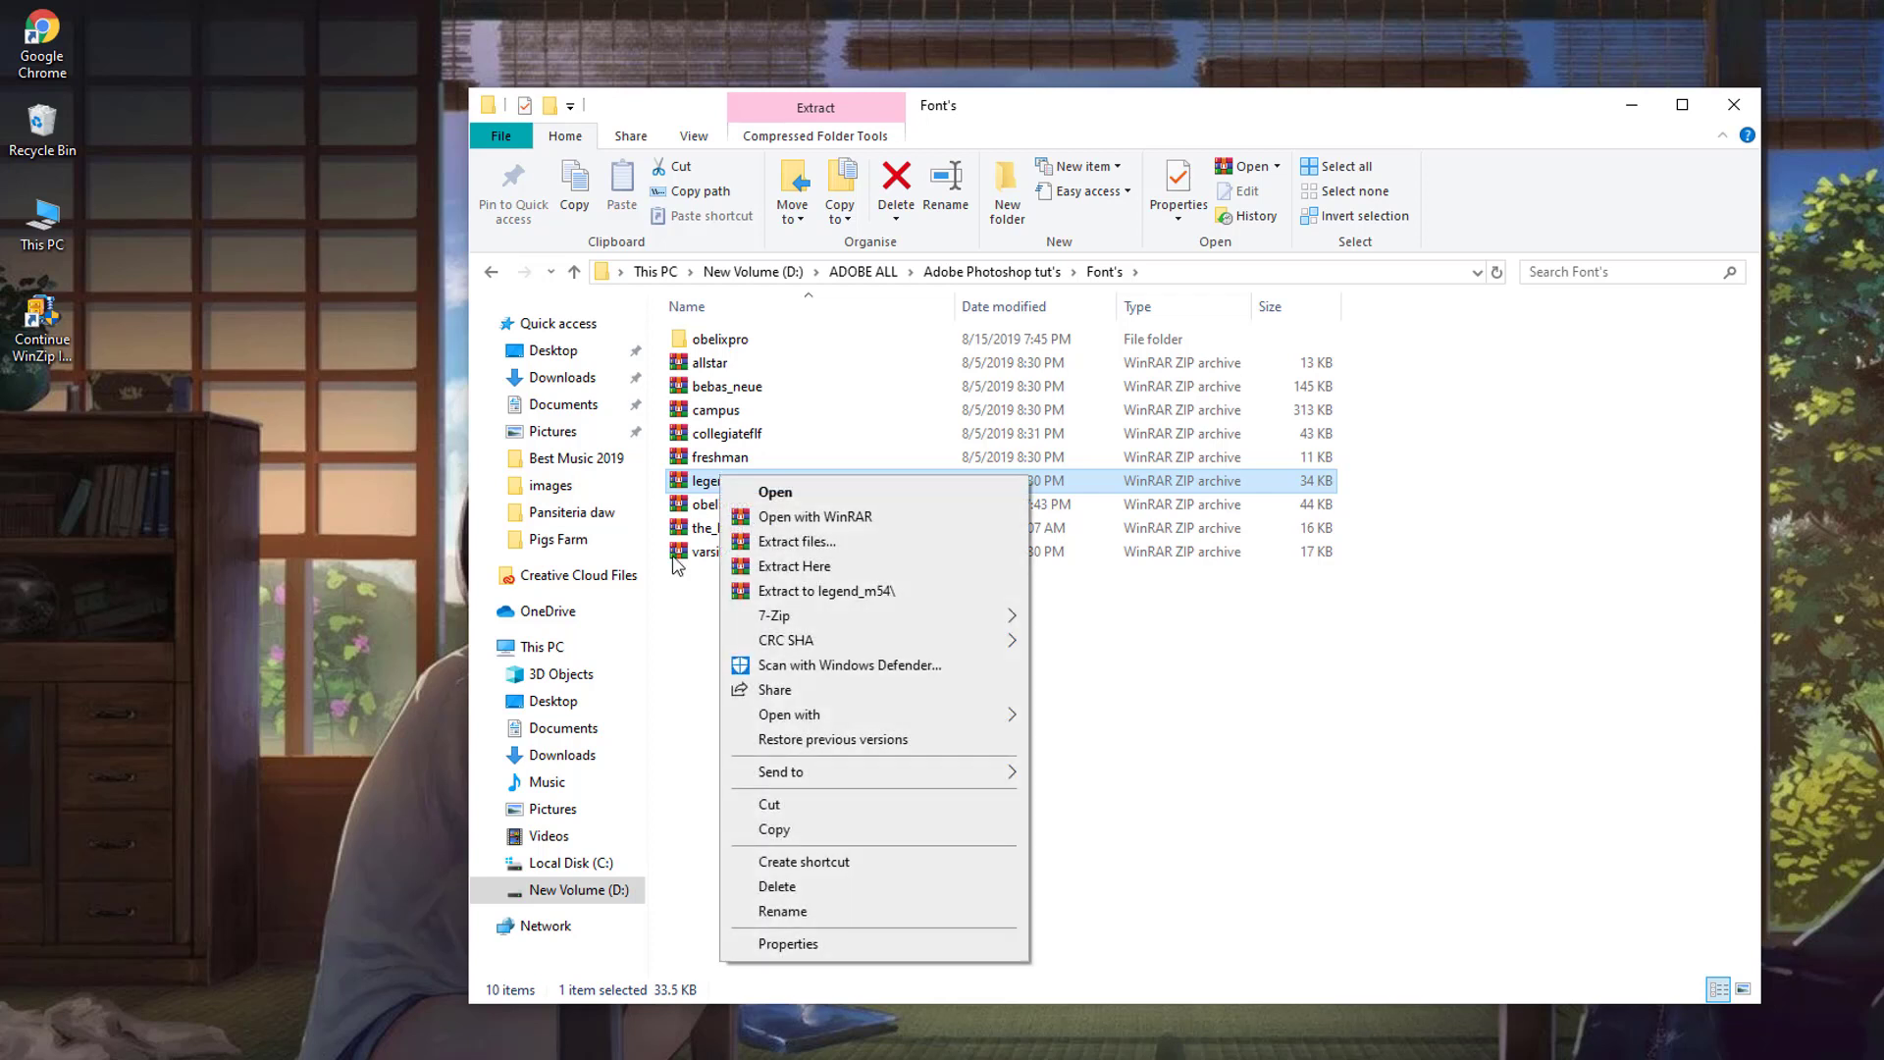
pyautogui.moveTo(785, 624)
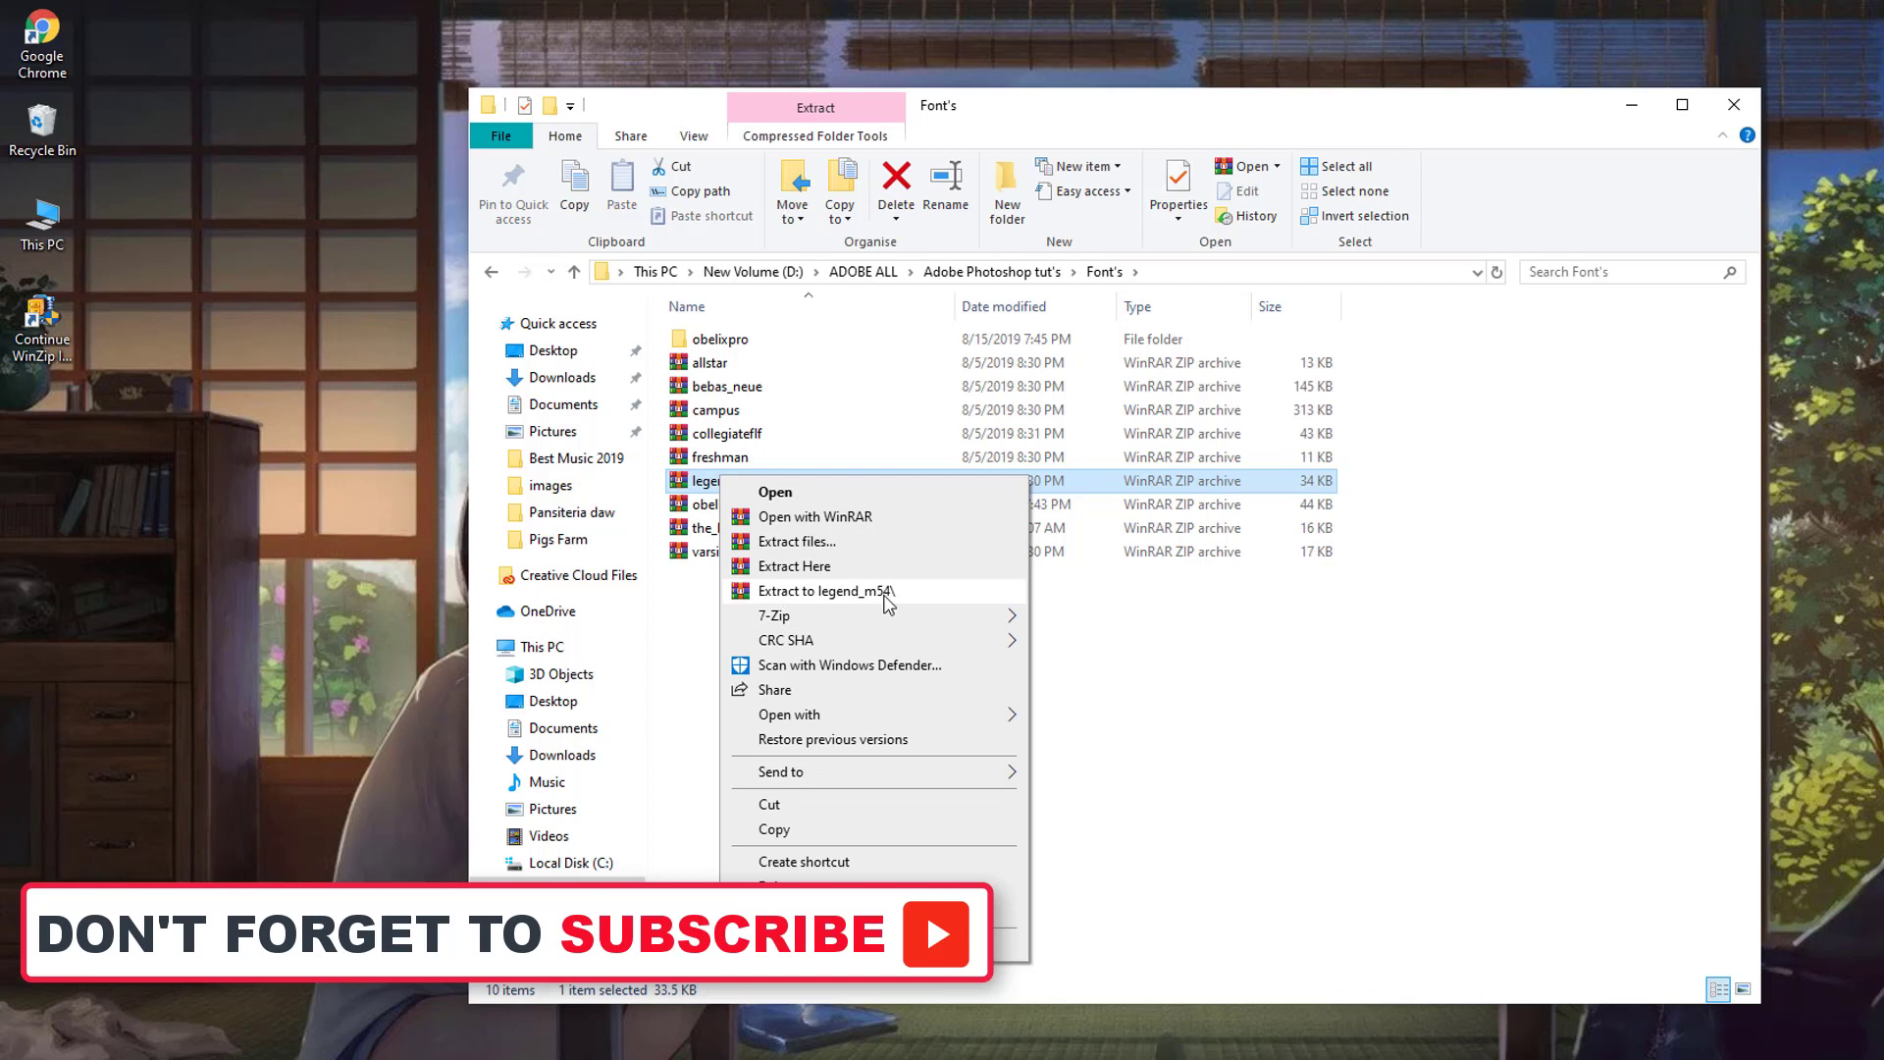
pyautogui.click(811, 592)
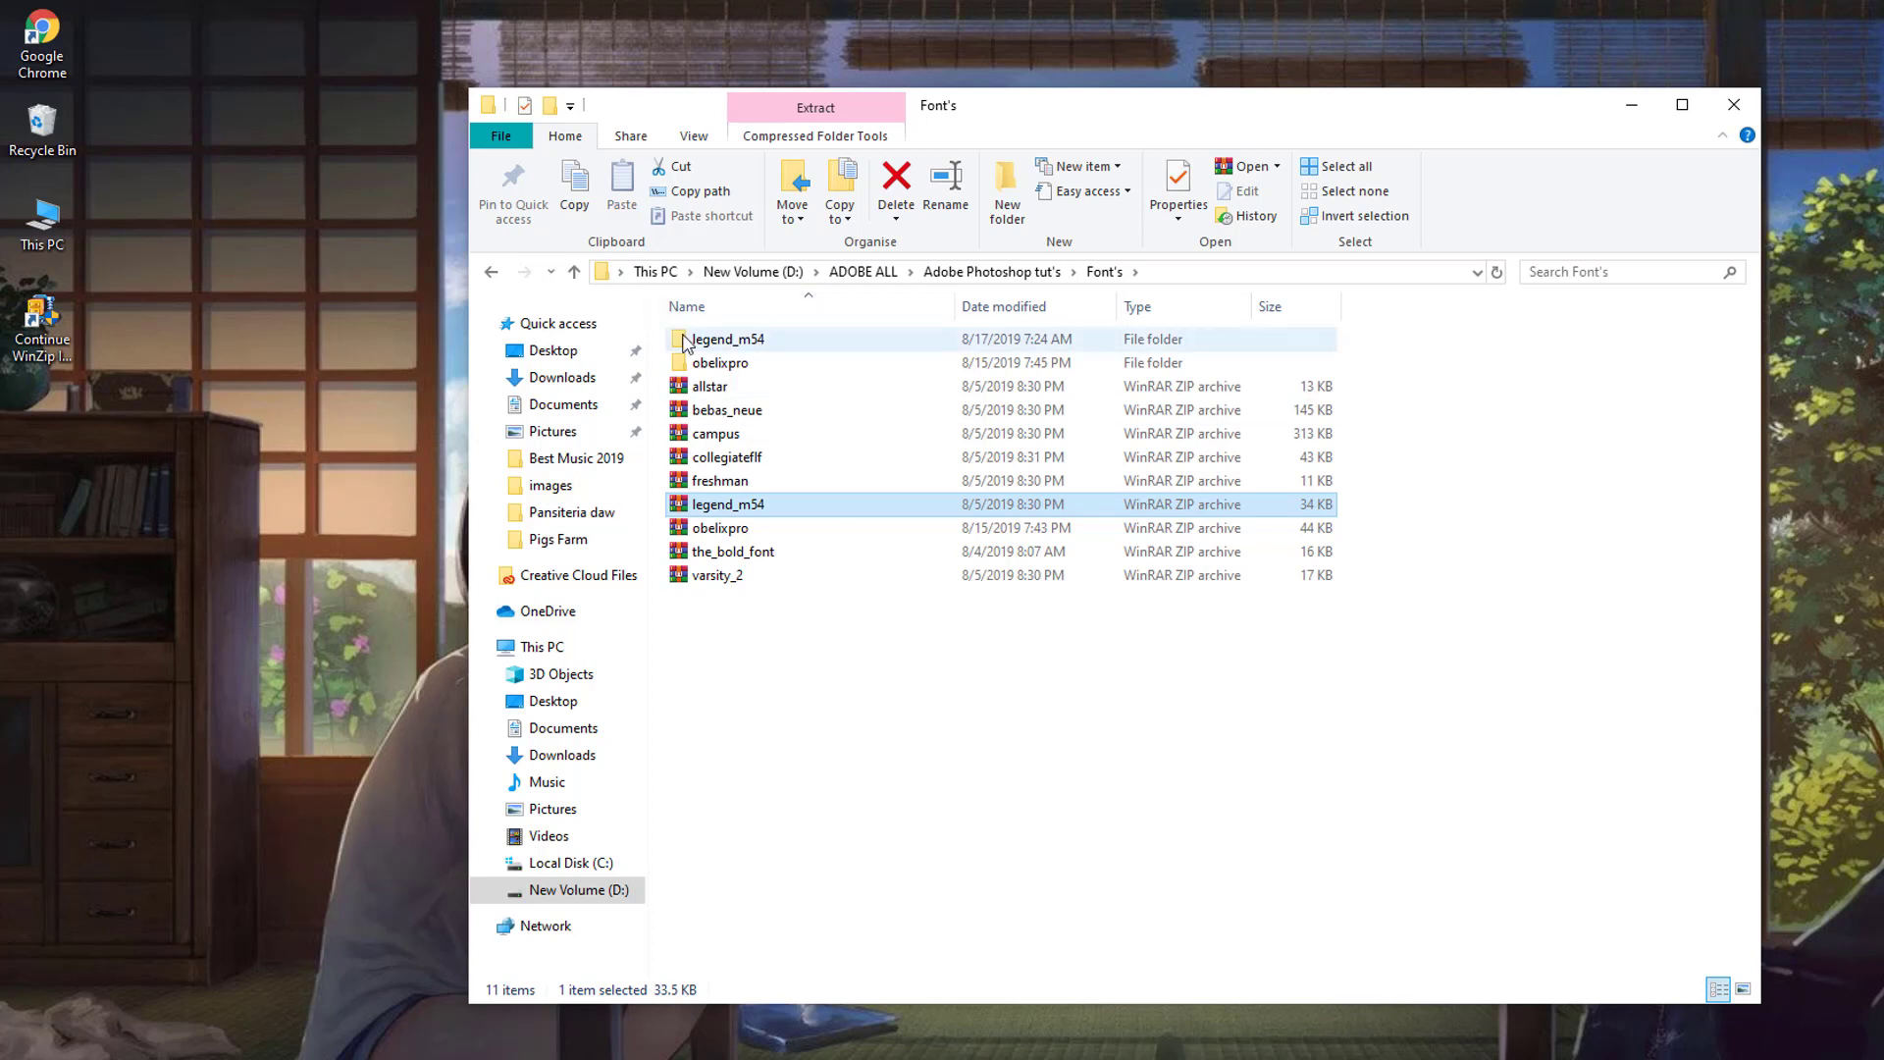
# Step: Install the Legend M54 TrueType font from the extracted legend_m54 folder and close the font preview
pyautogui.doubleClick(743, 344)
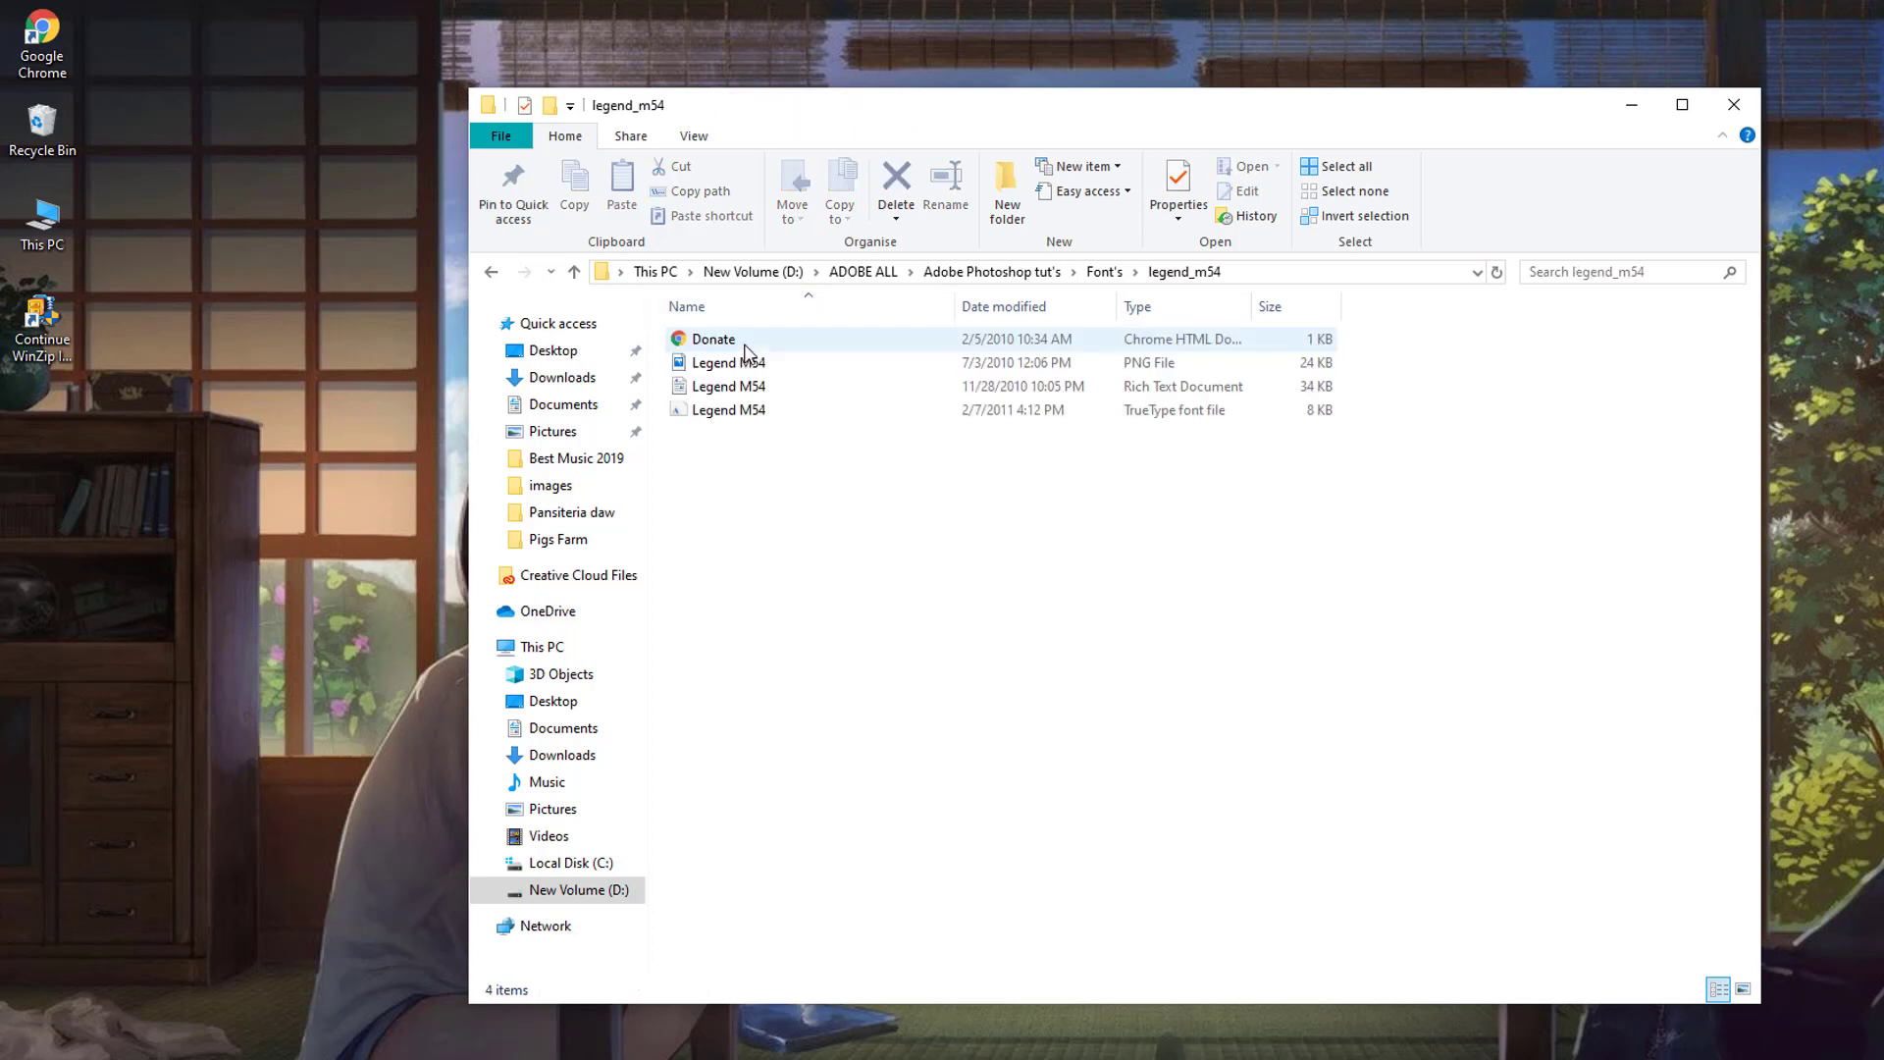
pyautogui.doubleClick(825, 415)
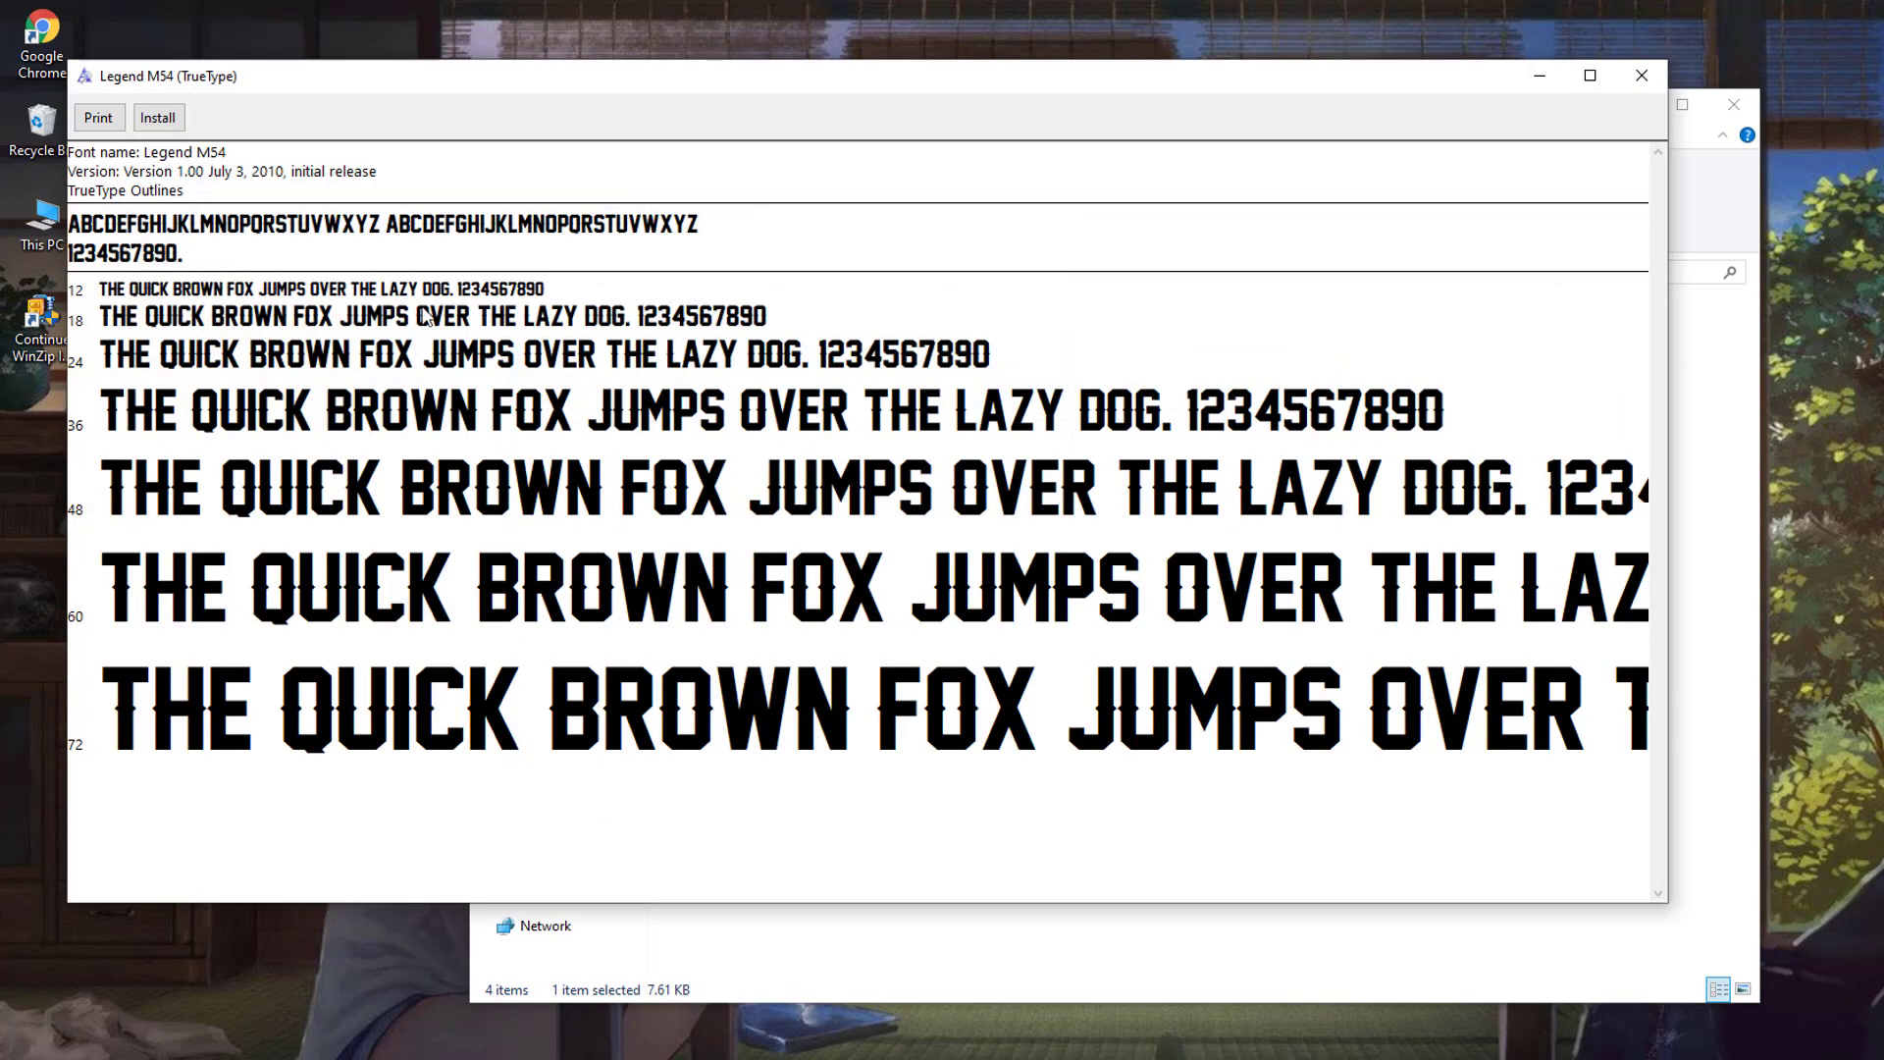
pyautogui.moveTo(467, 90); pyautogui.dragTo(764, 145)
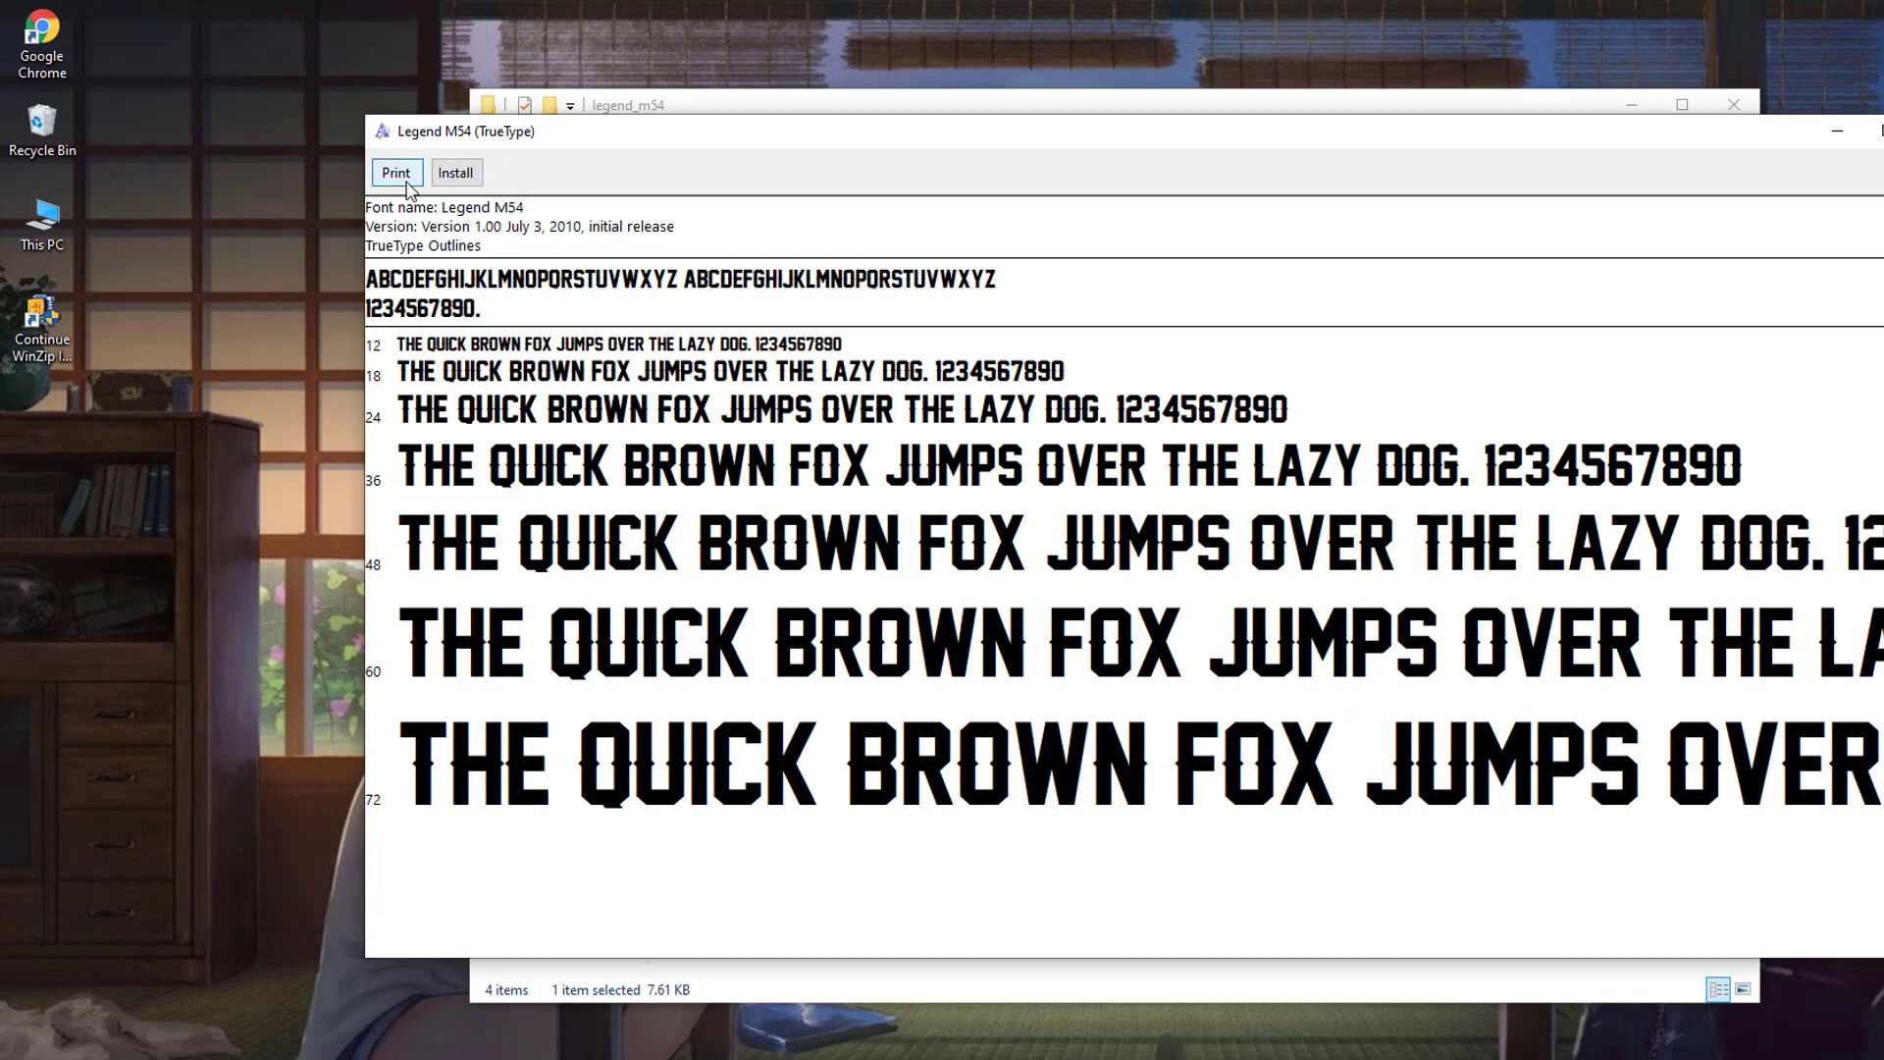
pyautogui.click(458, 175)
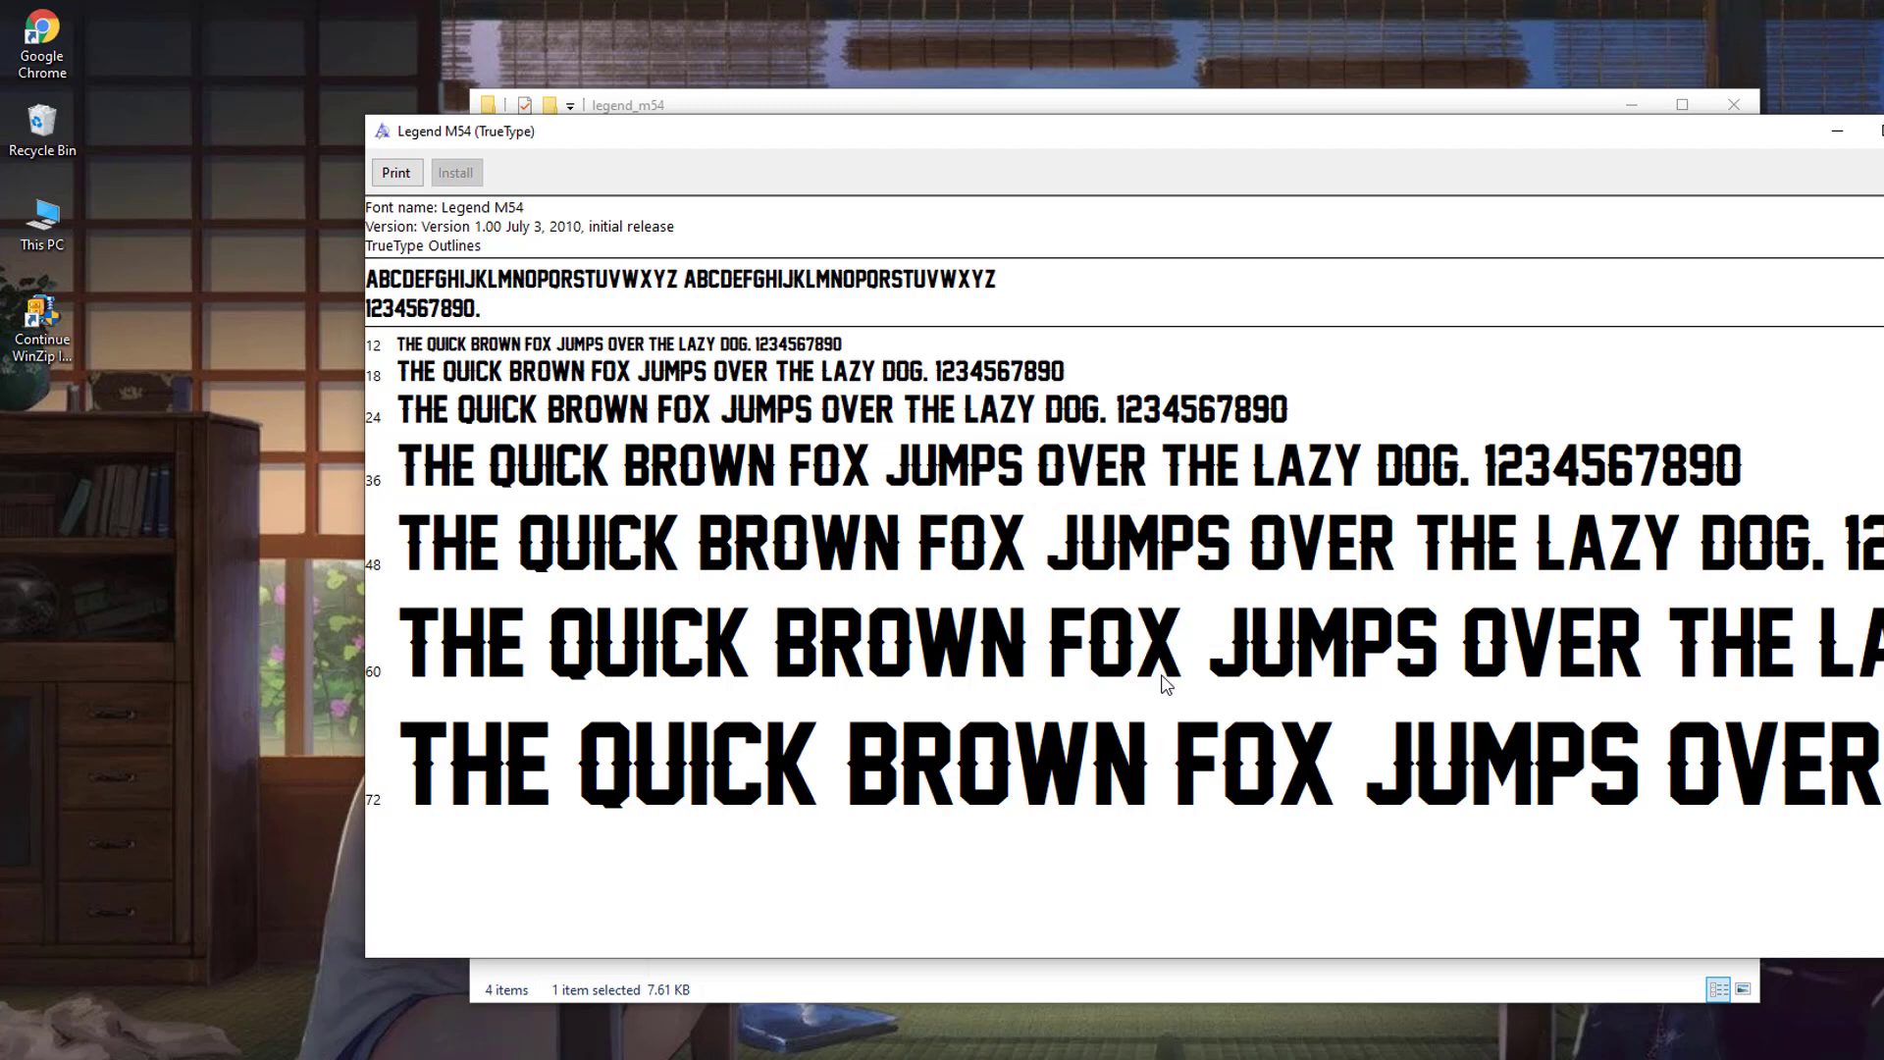
pyautogui.moveTo(764, 143); pyautogui.dragTo(757, 197)
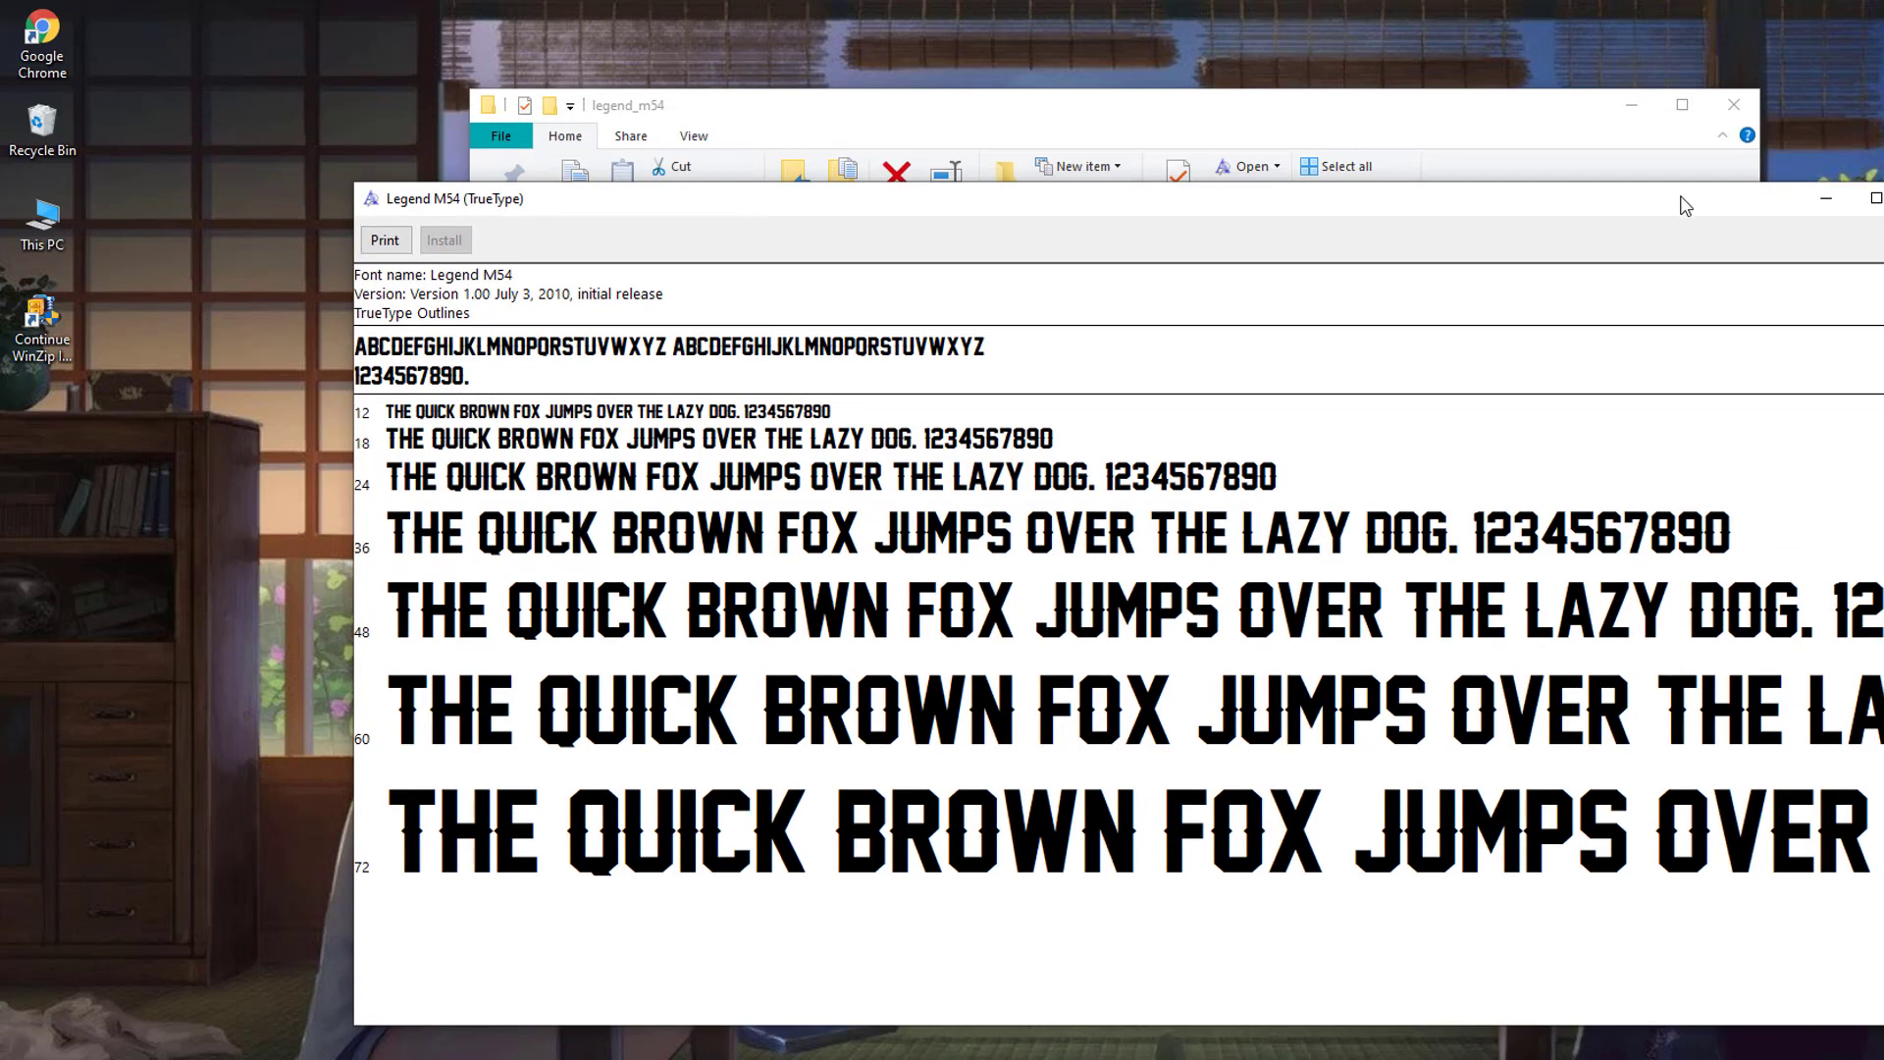
pyautogui.hotkey('alt', 'F4')
pyautogui.rightClick(329, 456)
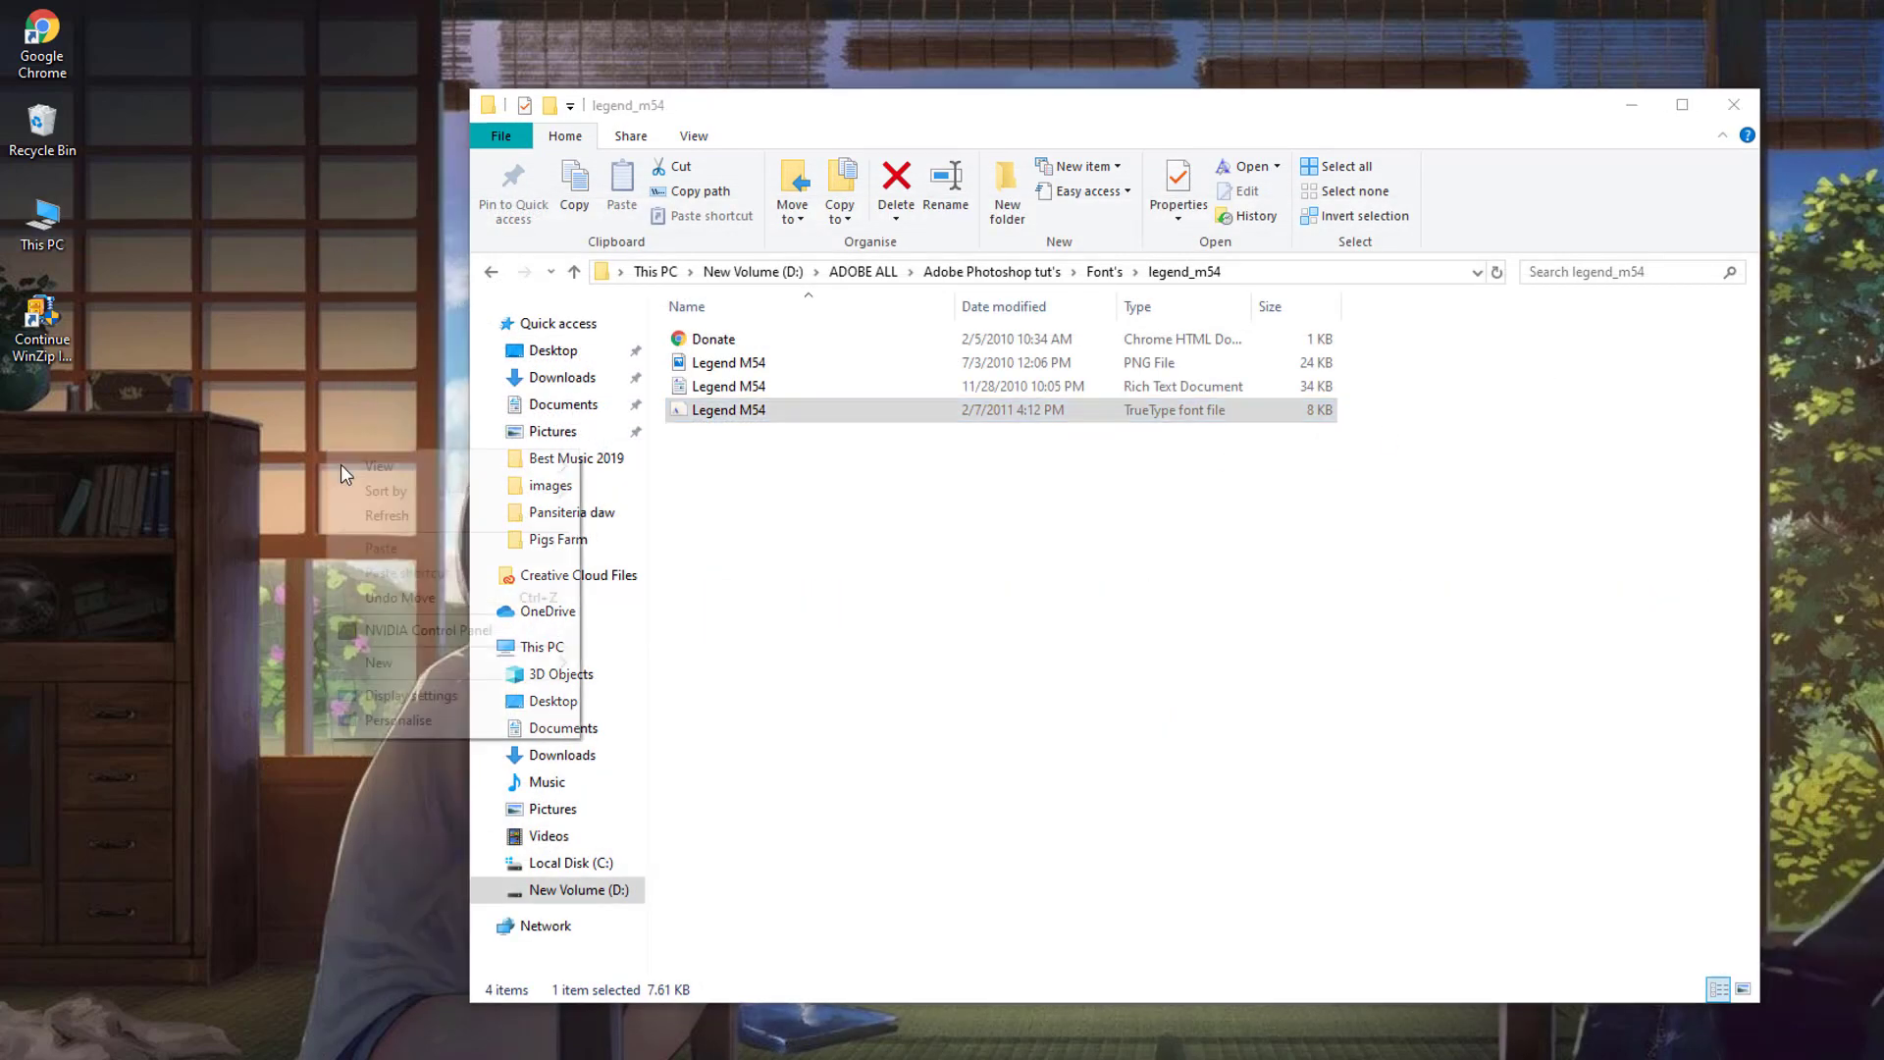
pyautogui.rightClick(269, 456)
pyautogui.click(300, 523)
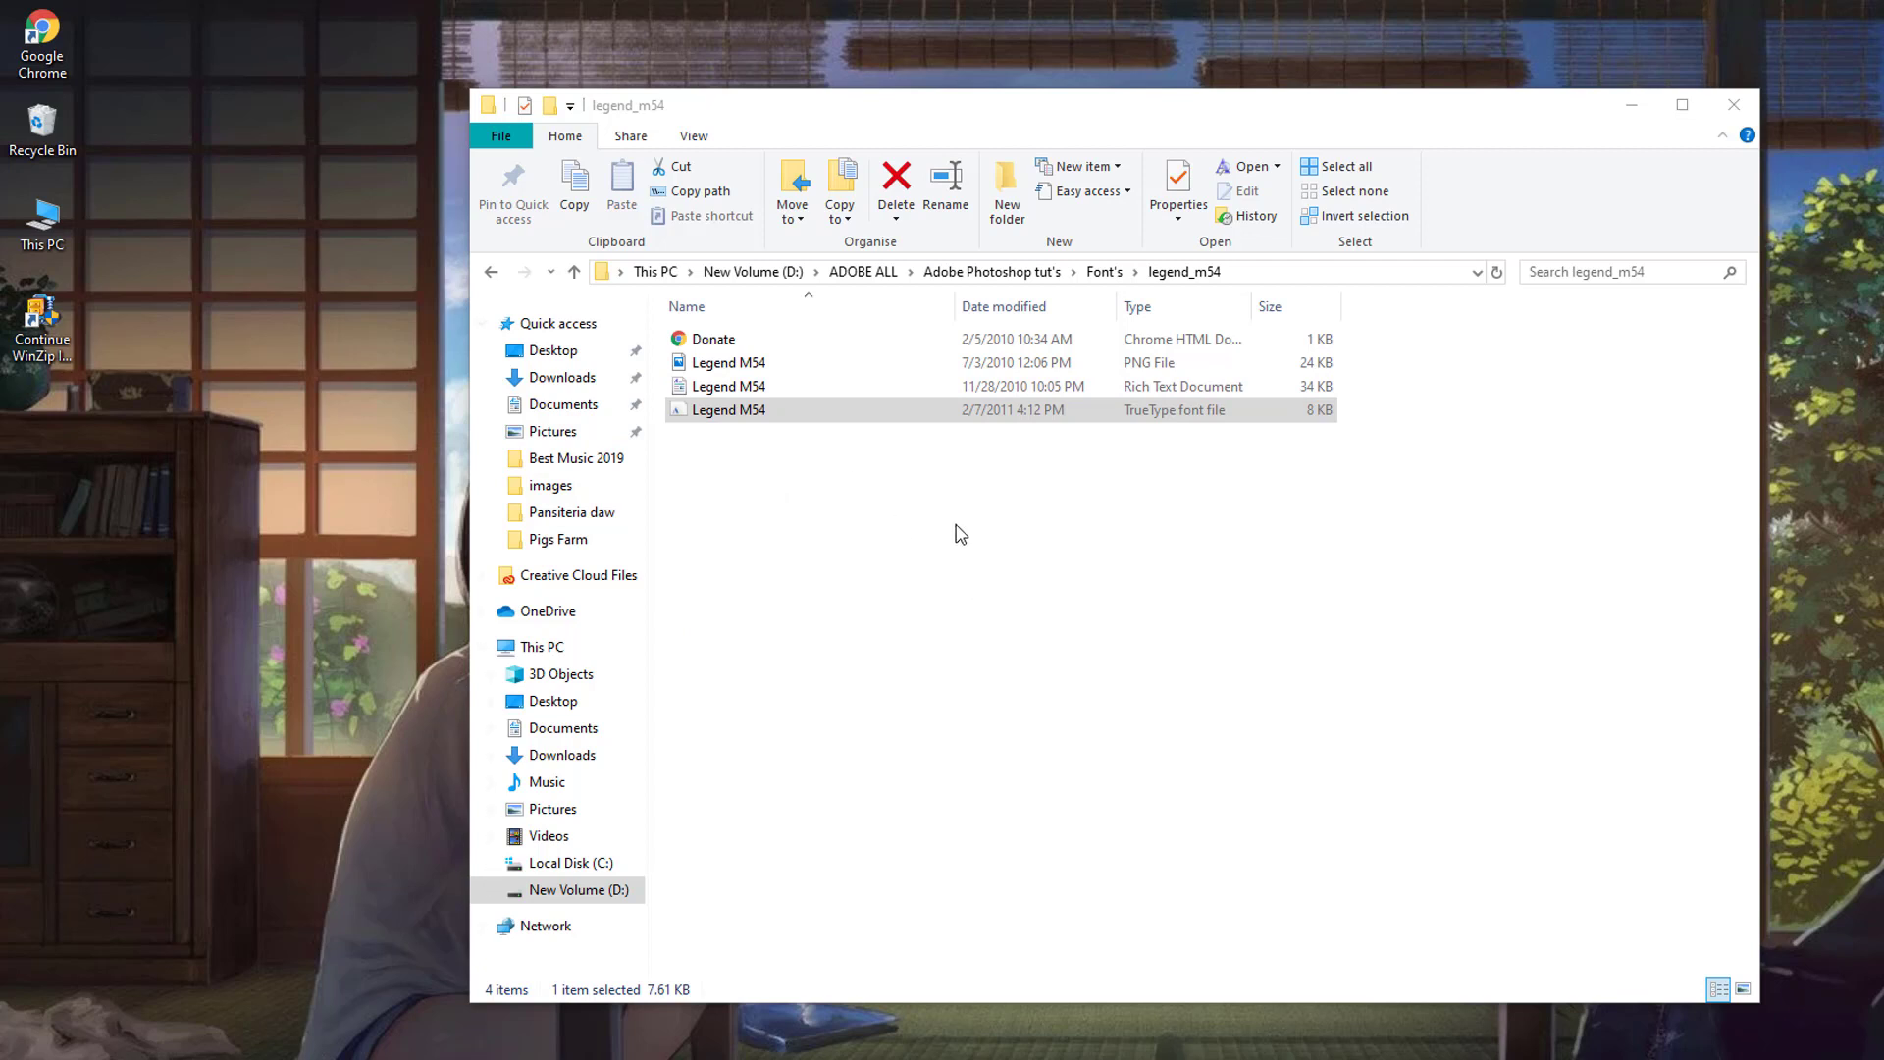
# Step: Return to the Font's folder and extract the legend_m54 archive directly into it with 7-Zip
pyautogui.press('BackSpace')
pyautogui.click(711, 508)
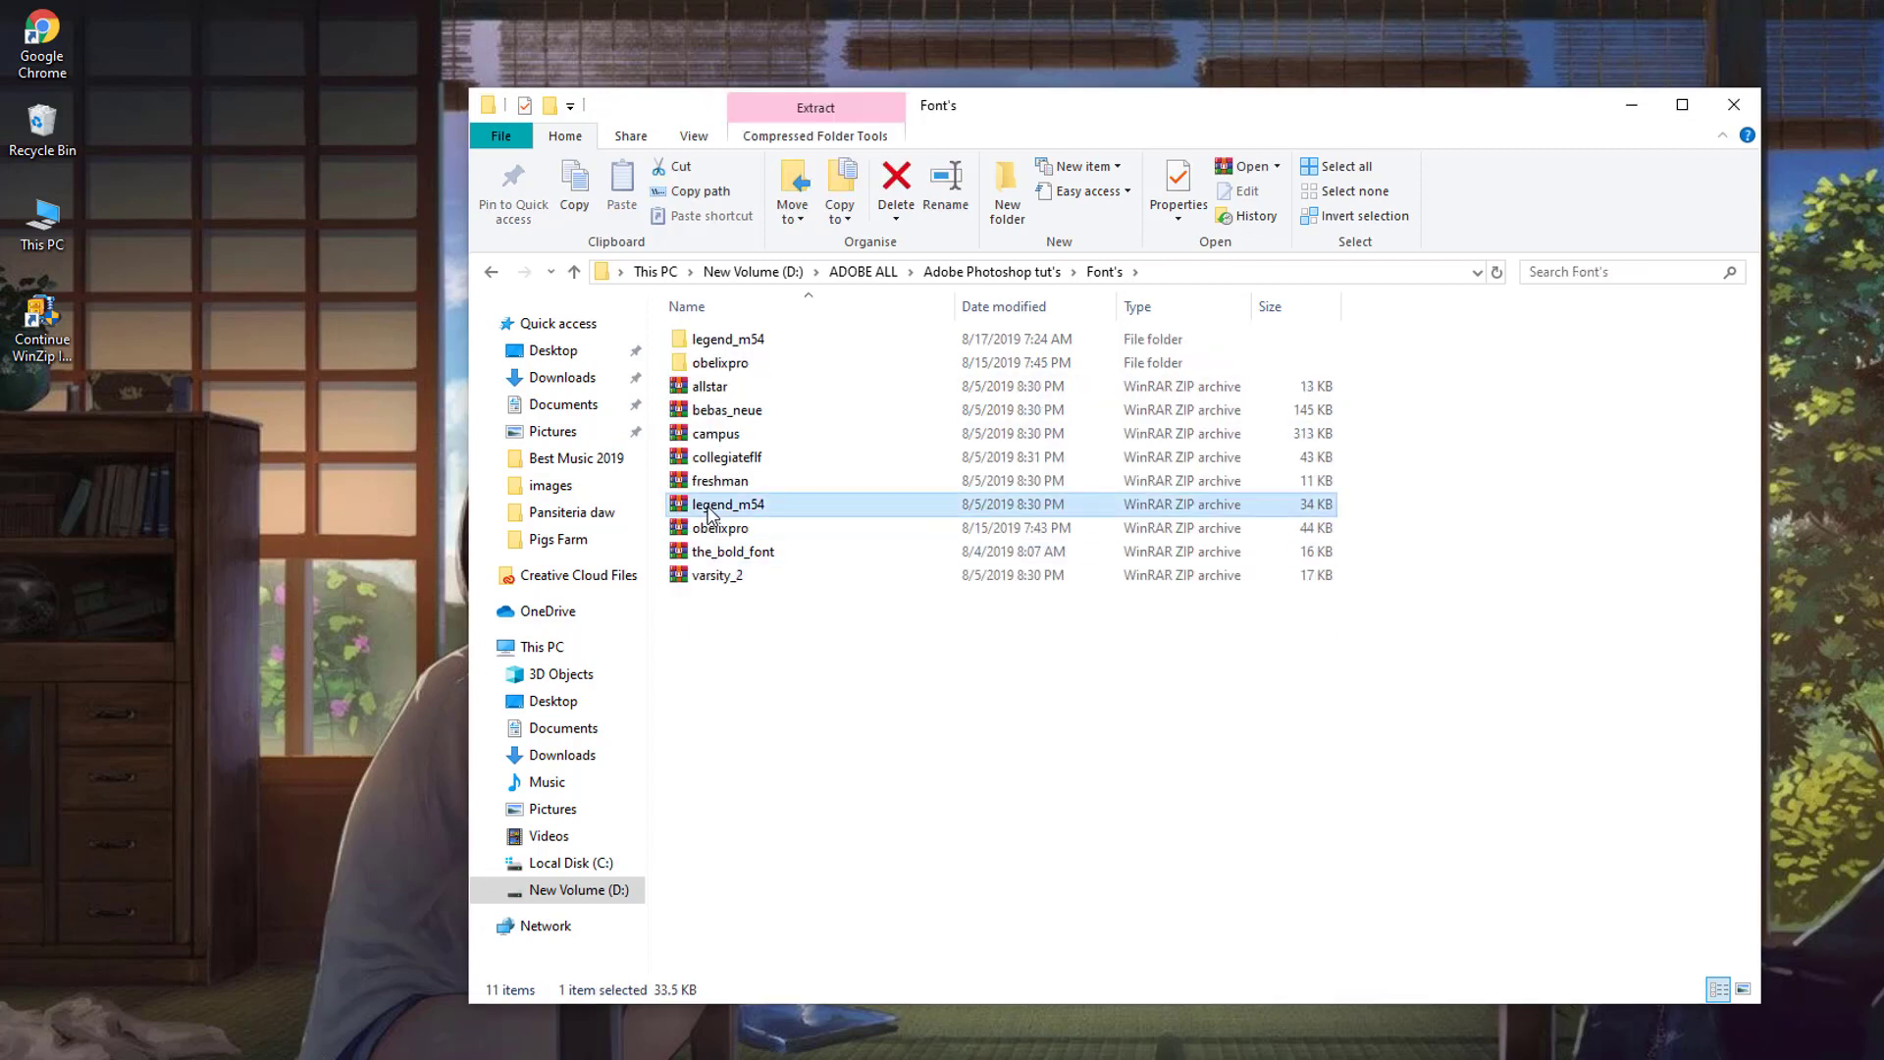
pyautogui.rightClick(711, 511)
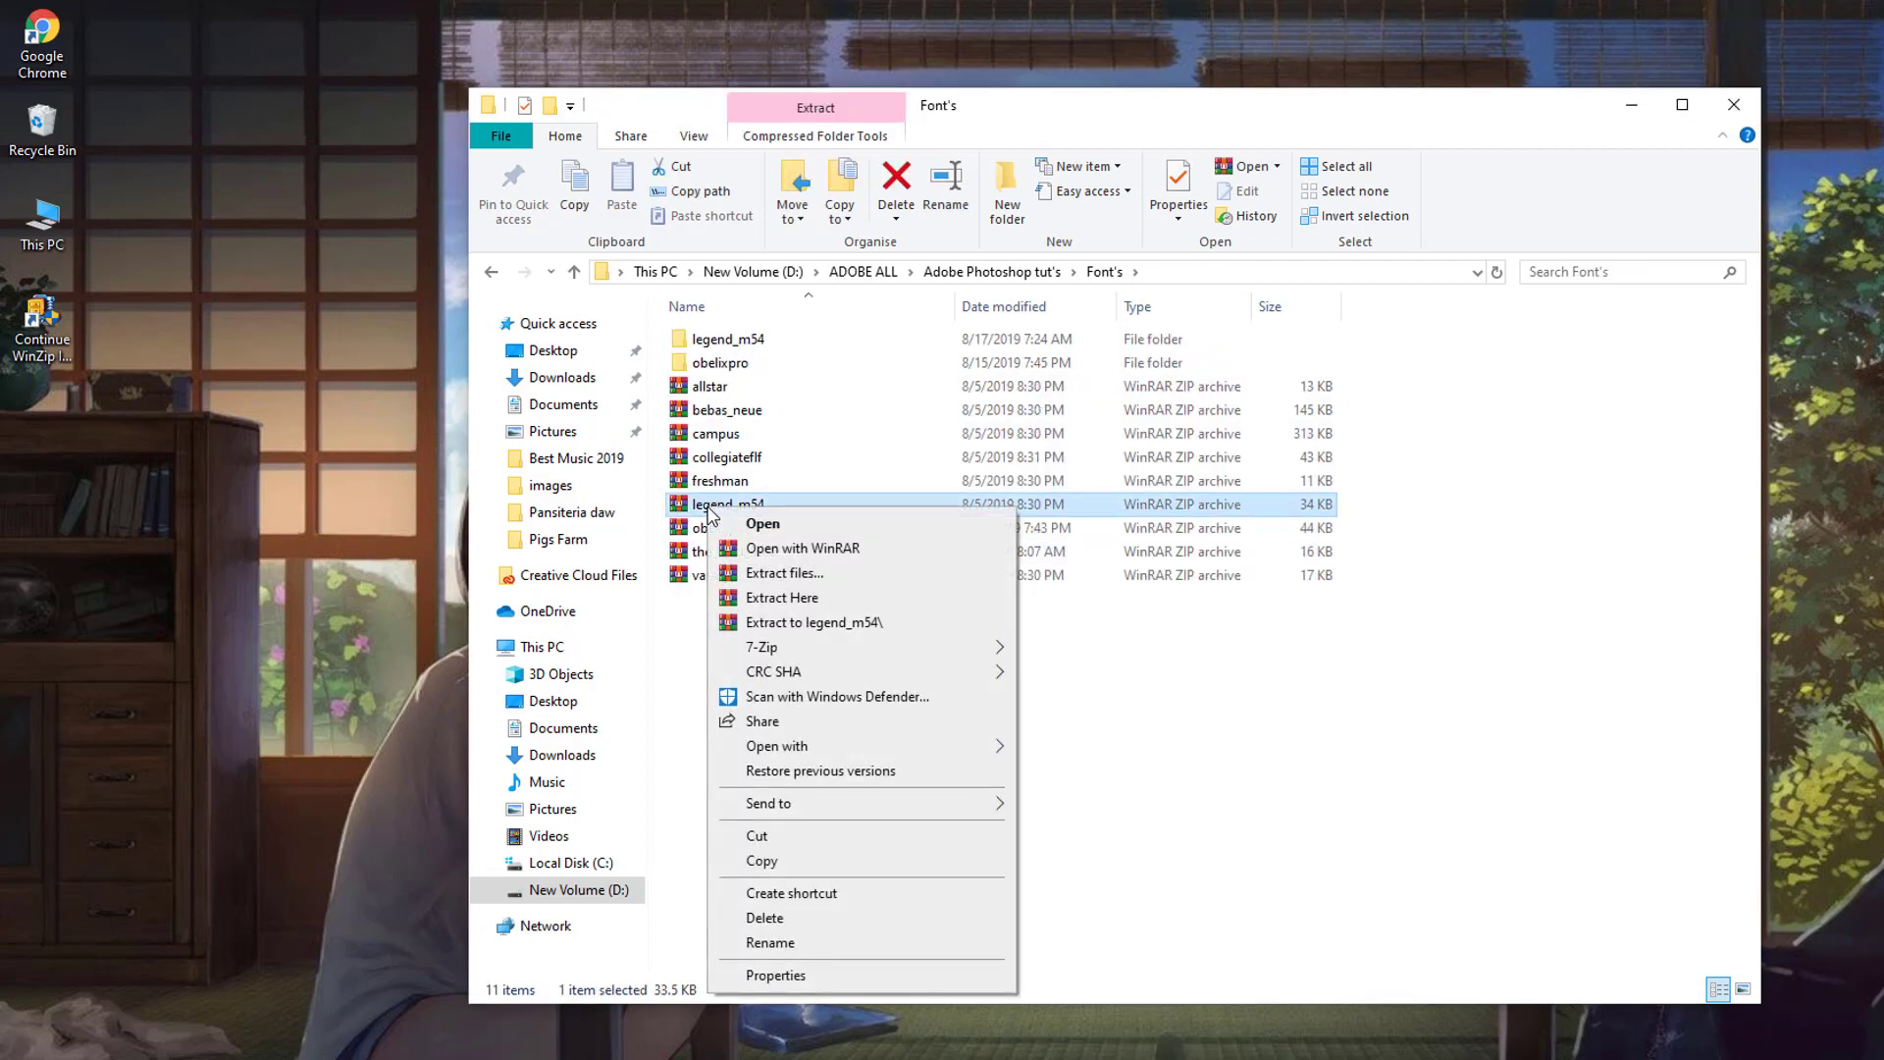
pyautogui.moveTo(769, 656)
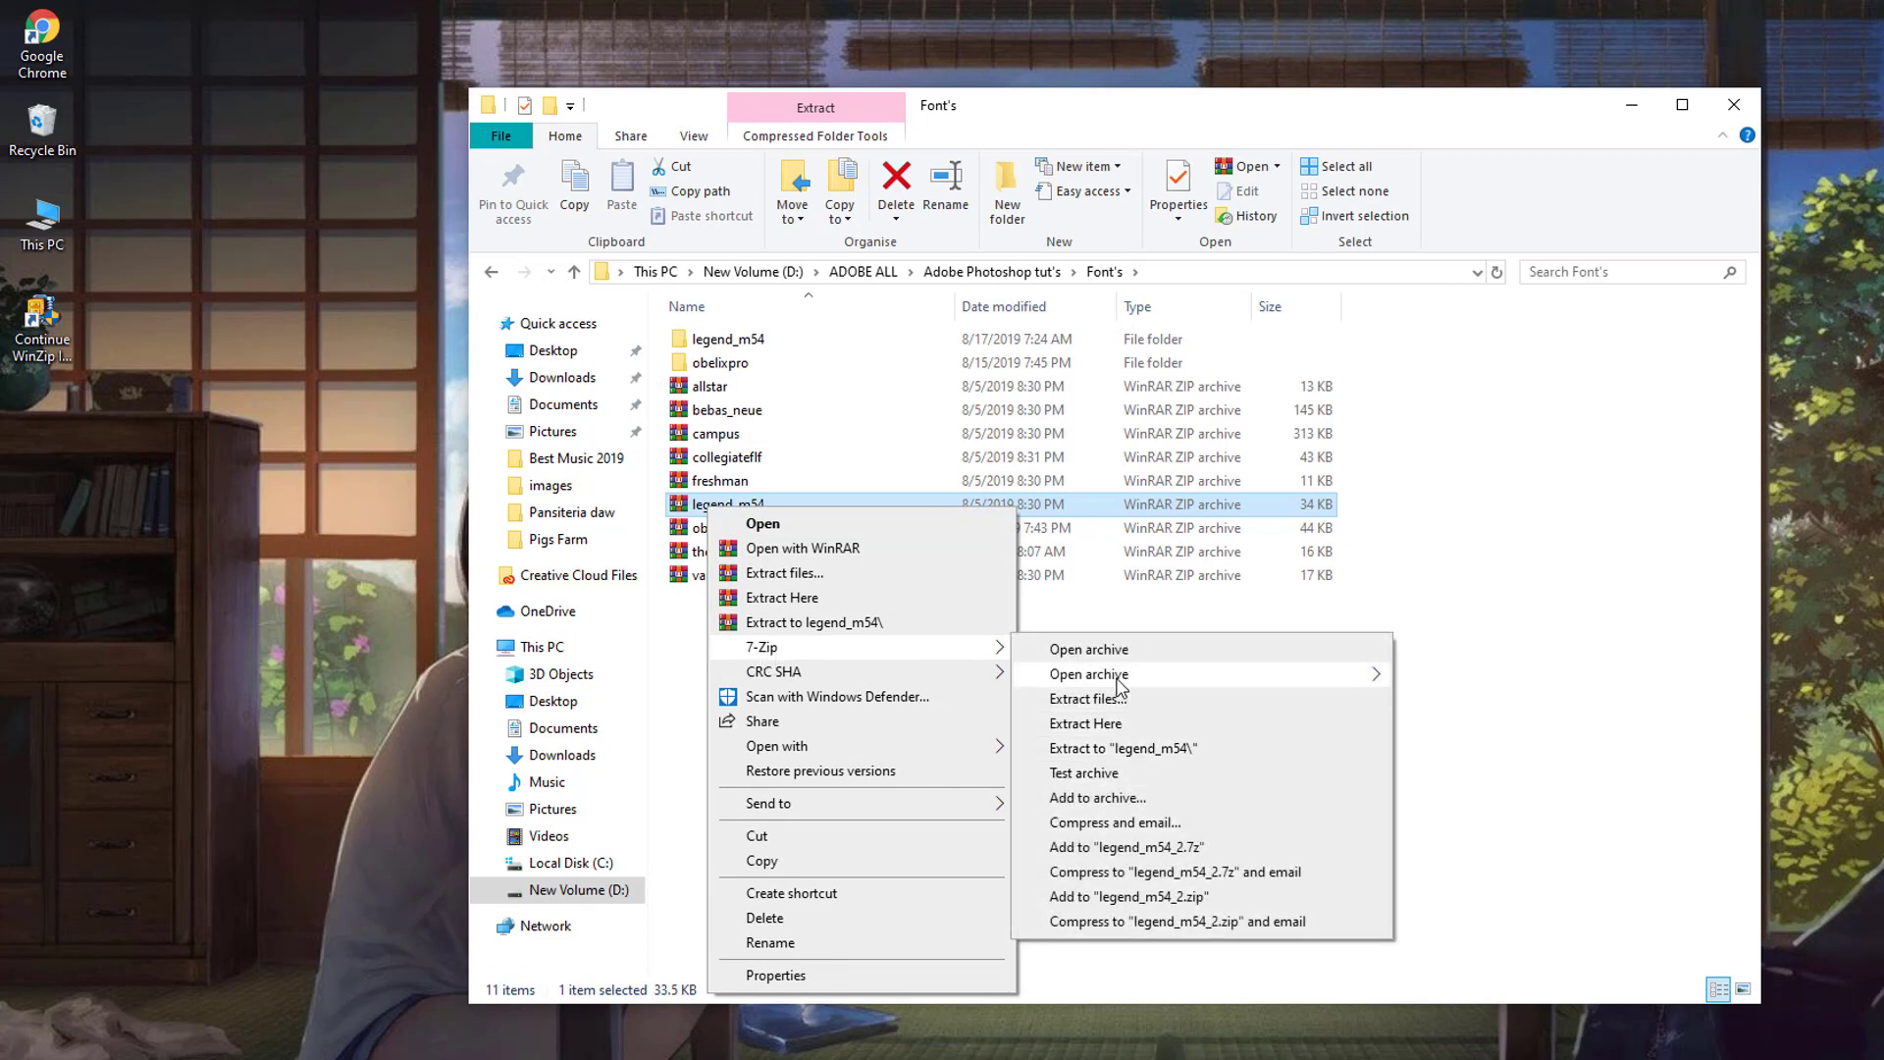
pyautogui.click(1113, 722)
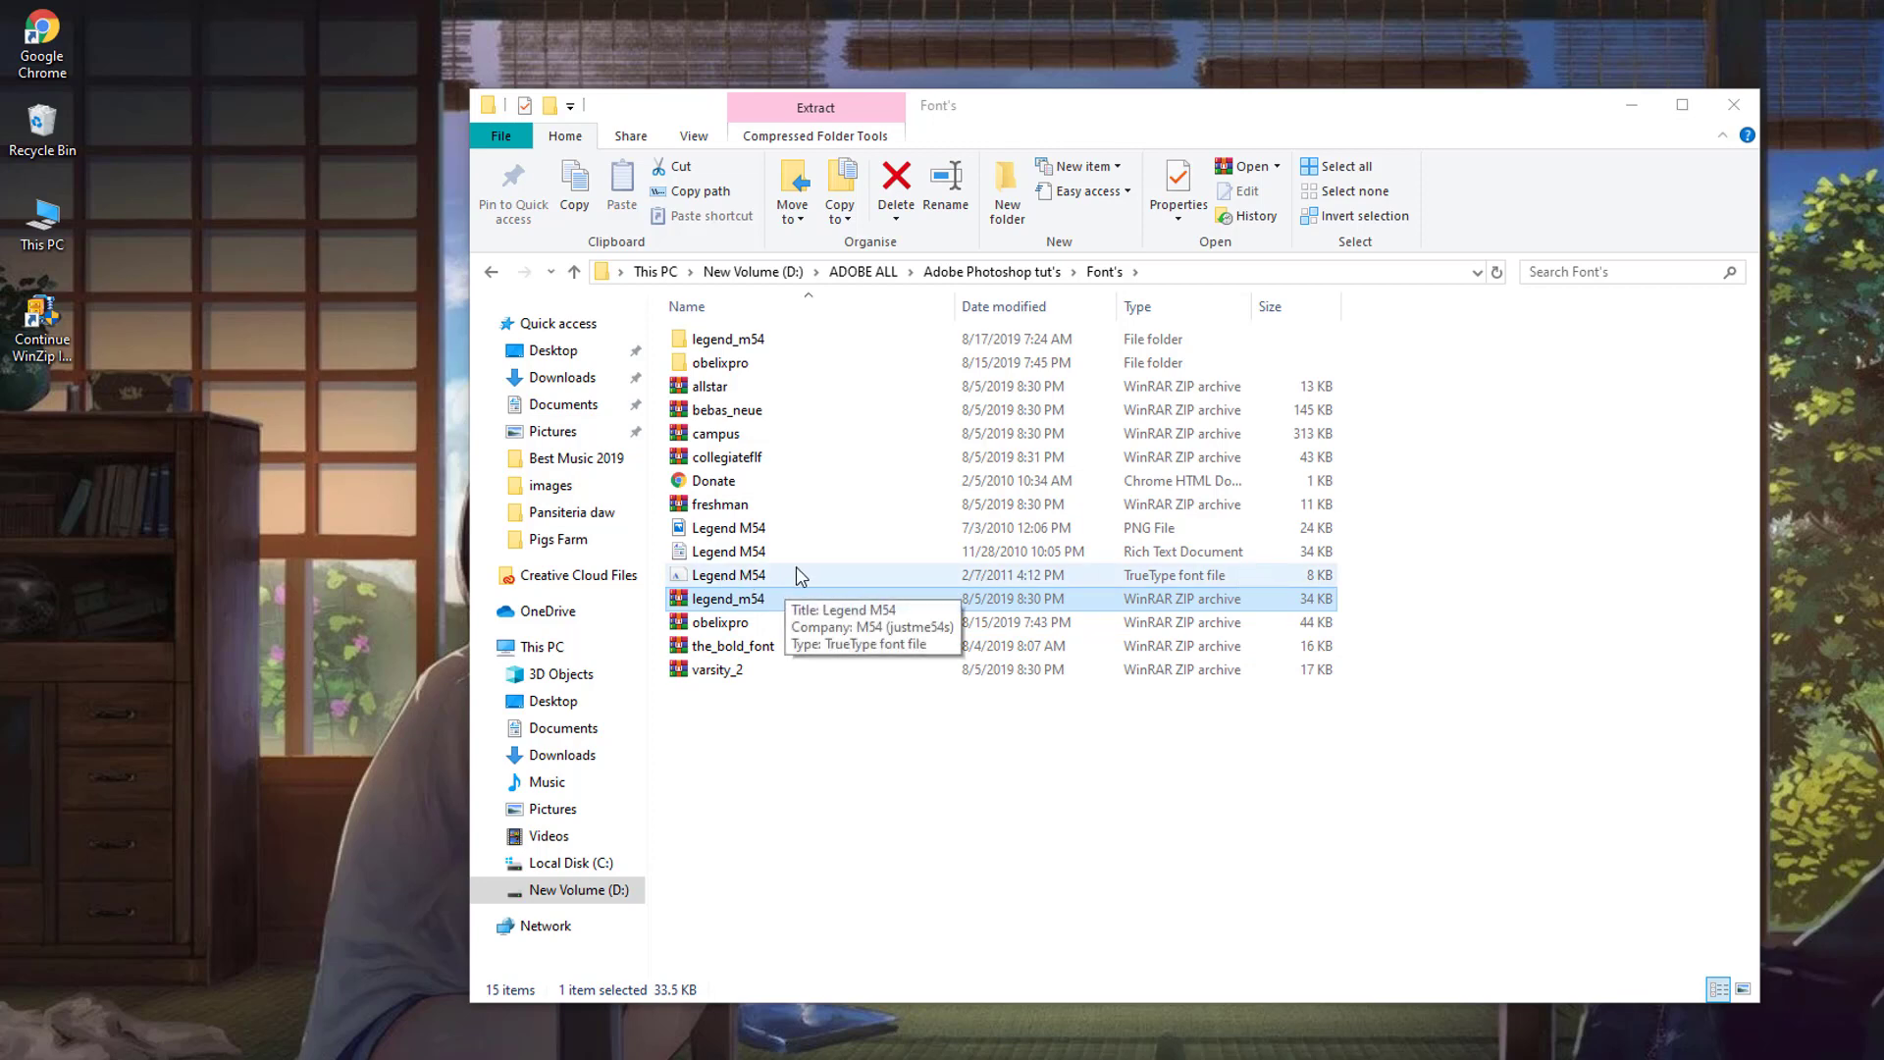
pyautogui.moveTo(1085, 105); pyautogui.dragTo(916, 73)
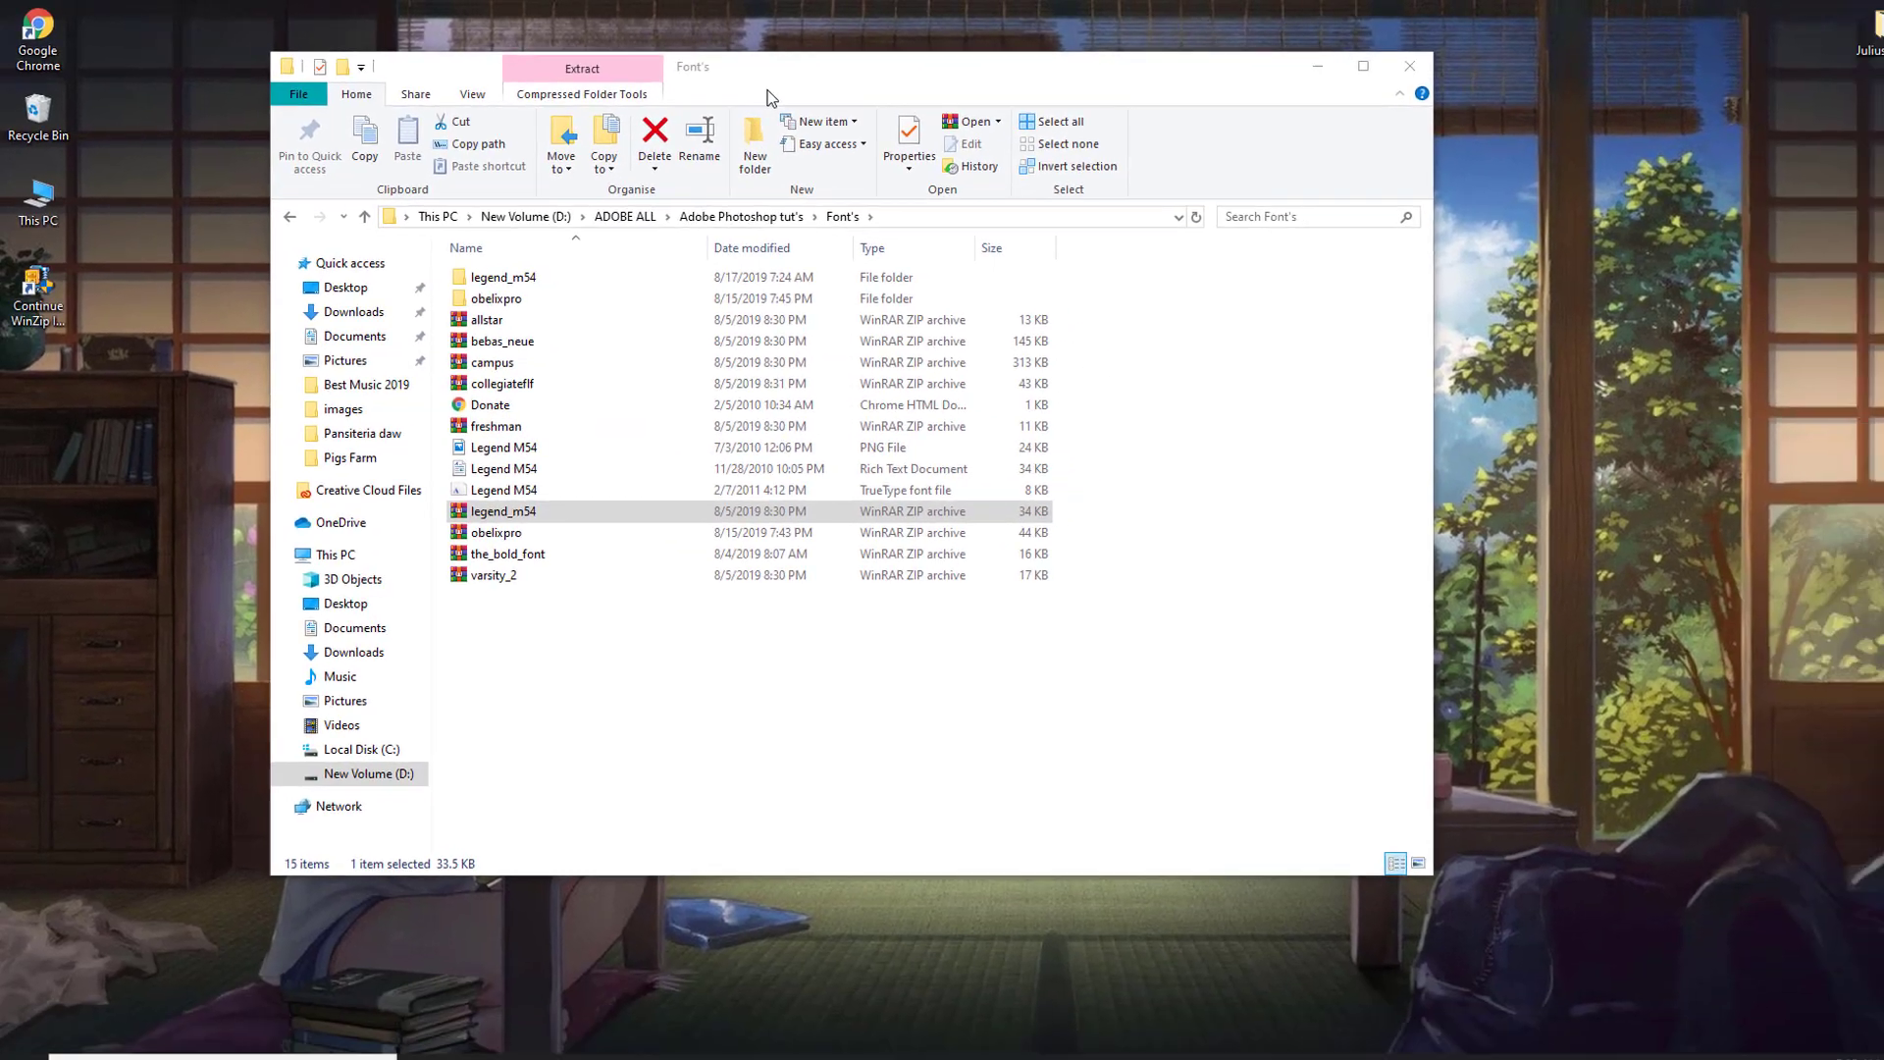
pyautogui.click(1015, 99)
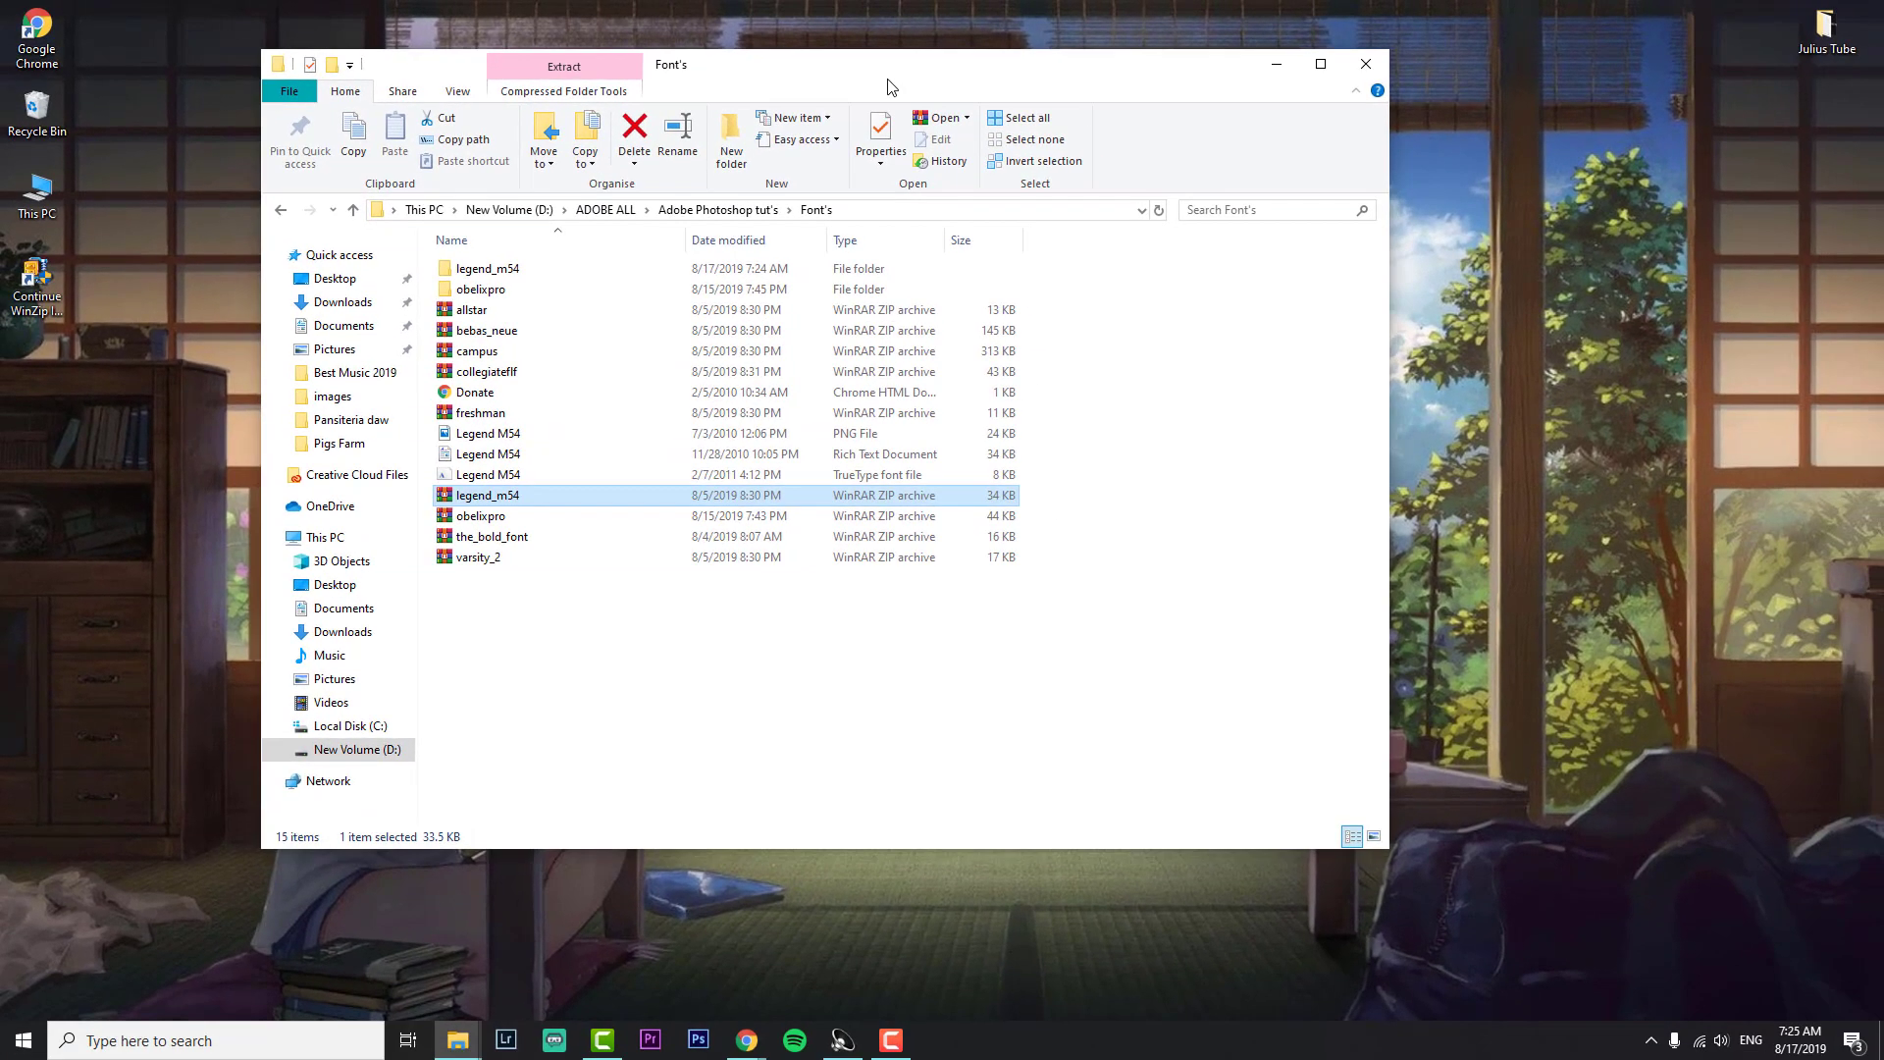